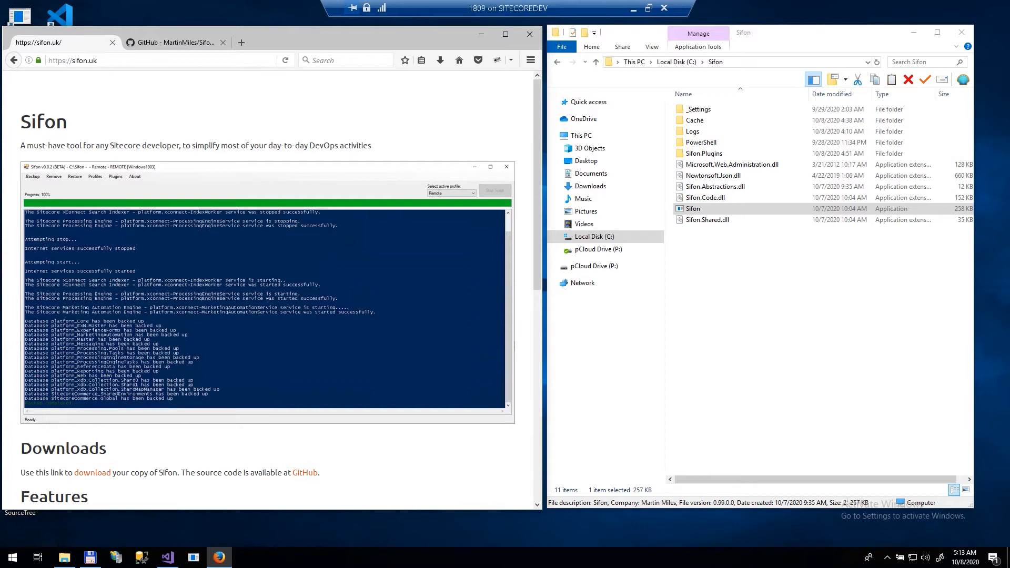
Step: Read the sifon.uk page down past Downloads, Features, Documentation and License, then bring the Sifon folder forward
{"action": "left_click", "coordinate": [155, 67]}
{"action": "left_click", "coordinate": [155, 68]}
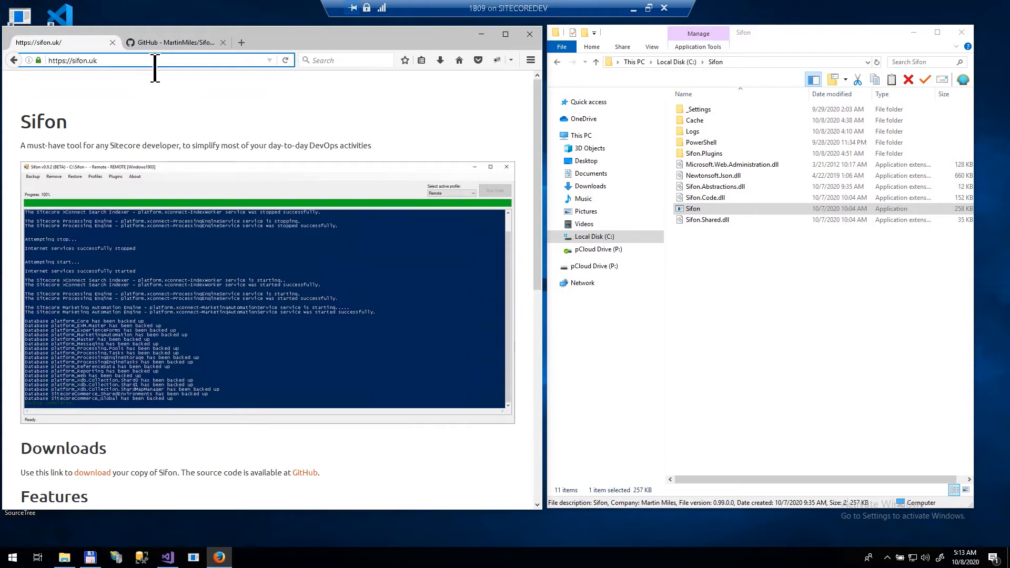
{"action": "scroll", "coordinate": [84, 248], "scroll_direction": "down", "scroll_amount": 3}
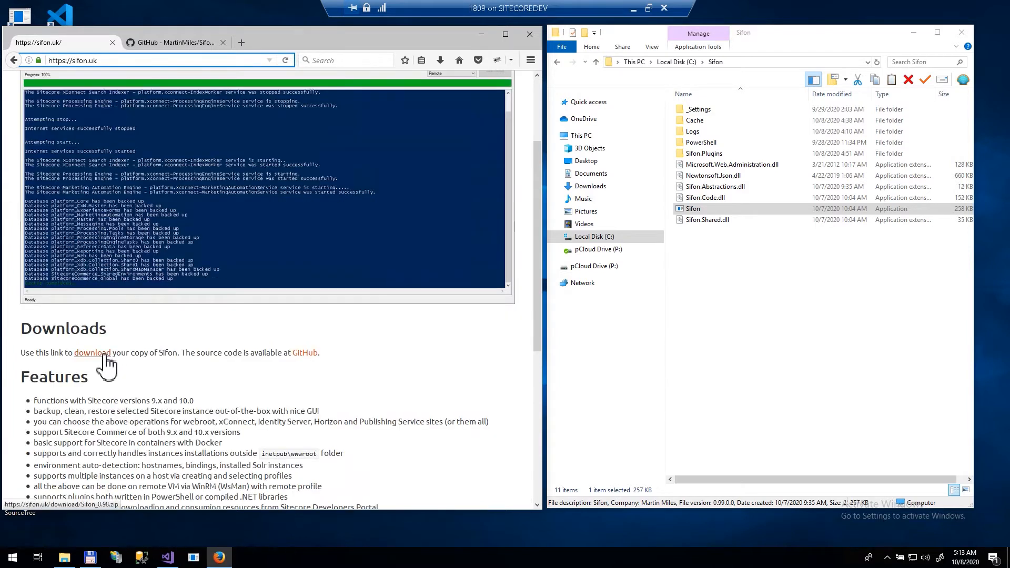
{"action": "scroll", "coordinate": [13, 384], "scroll_direction": "down", "scroll_amount": 6}
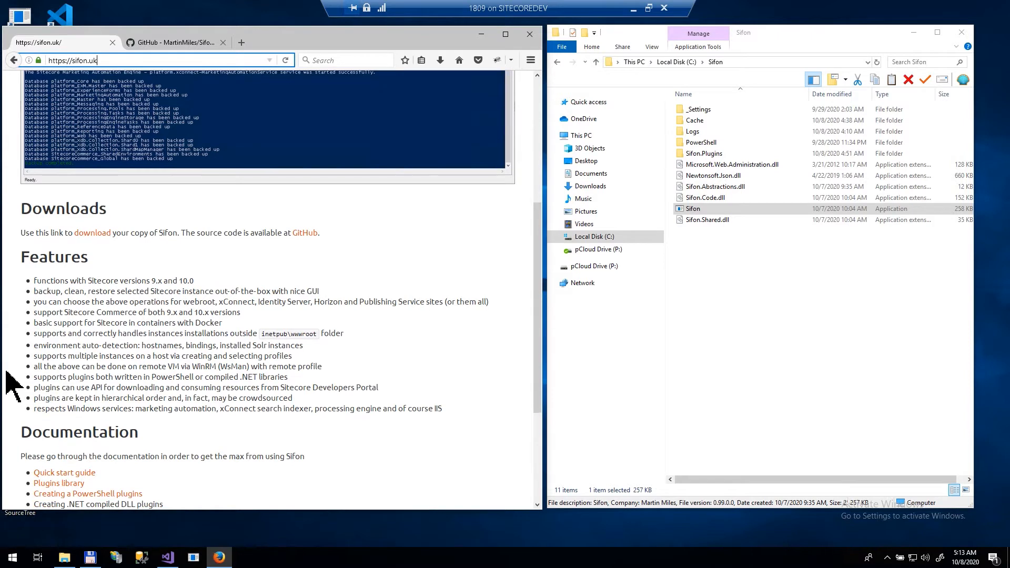
{"action": "scroll", "coordinate": [11, 386], "scroll_direction": "down", "scroll_amount": 2}
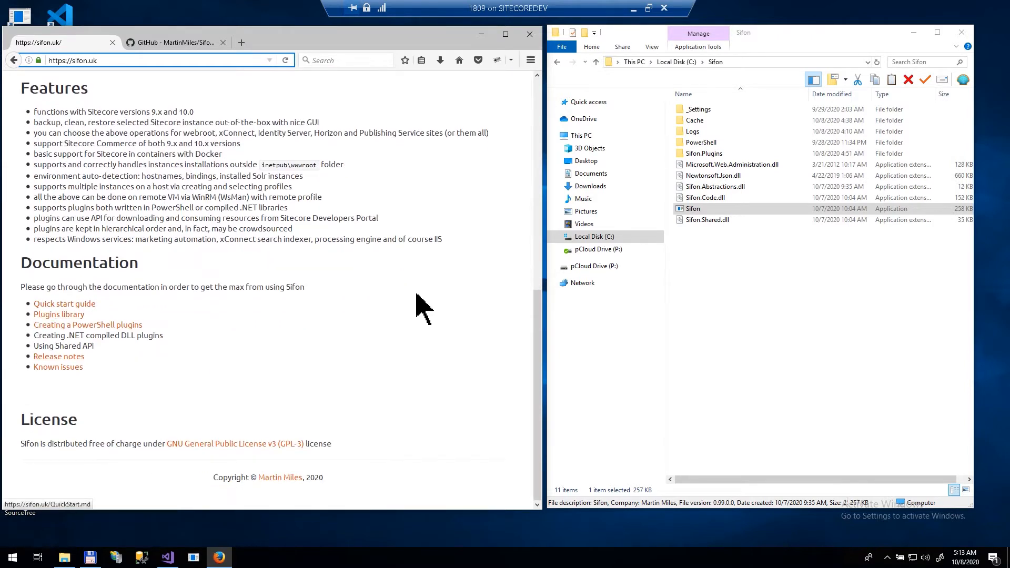
{"action": "left_click", "coordinate": [723, 292]}
Step: Launch Sifon.exe, restart it as administrator, and accept the first-run warning
{"action": "double_click", "coordinate": [742, 212]}
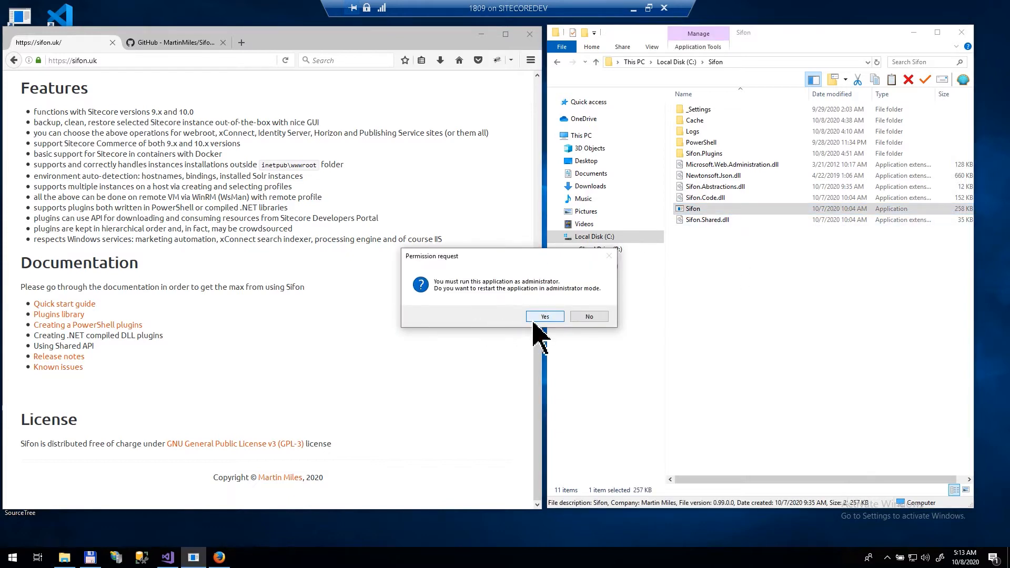
{"action": "left_click", "coordinate": [546, 317]}
{"action": "left_click", "coordinate": [481, 34]}
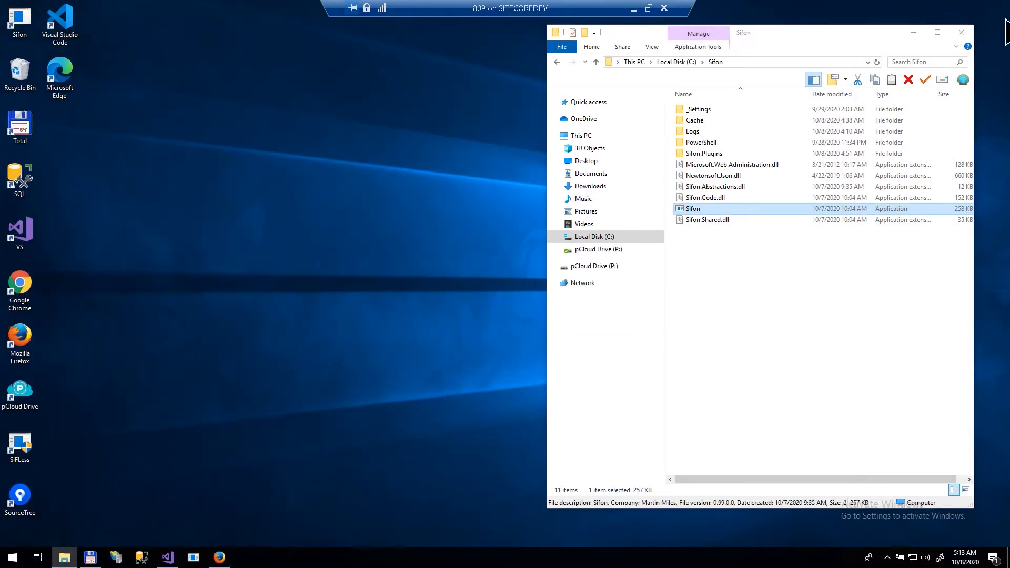
{"action": "left_click", "coordinate": [914, 32]}
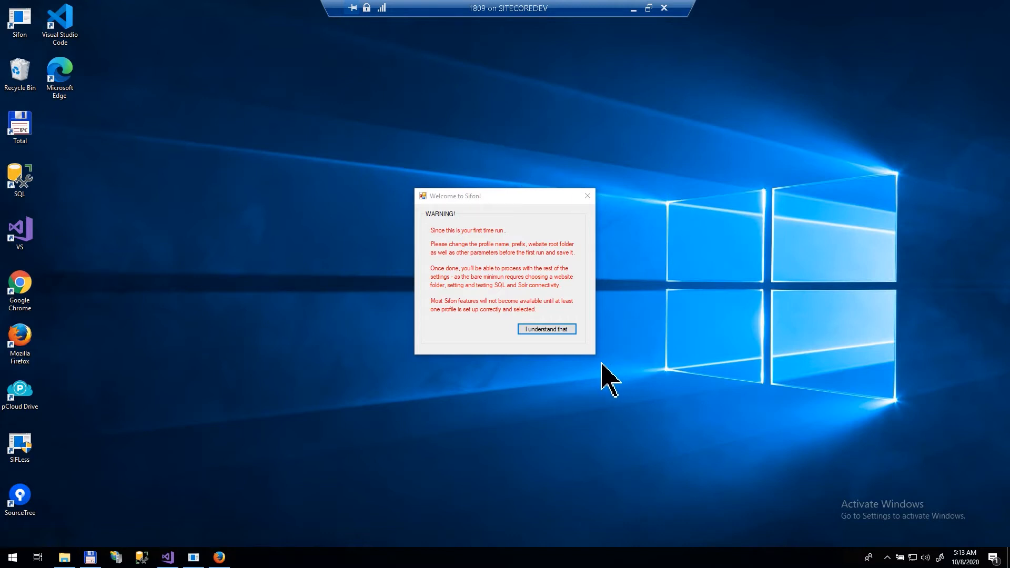
{"action": "left_click", "coordinate": [526, 332]}
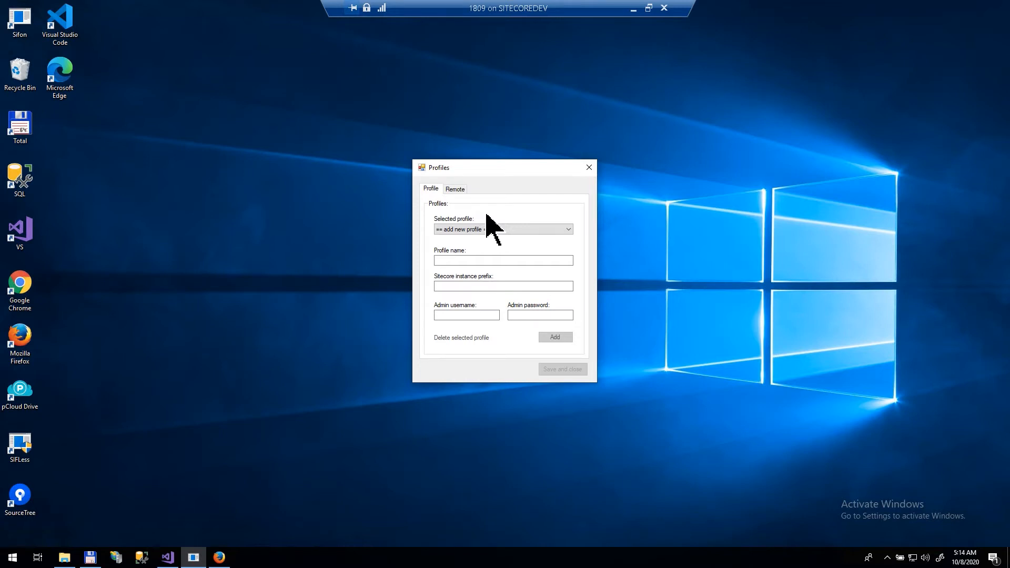
Step: Enter profile name Digital Ecosystem, instance prefix DigitalEcosystem, and the admin username and password
{"action": "left_click", "coordinate": [482, 260]}
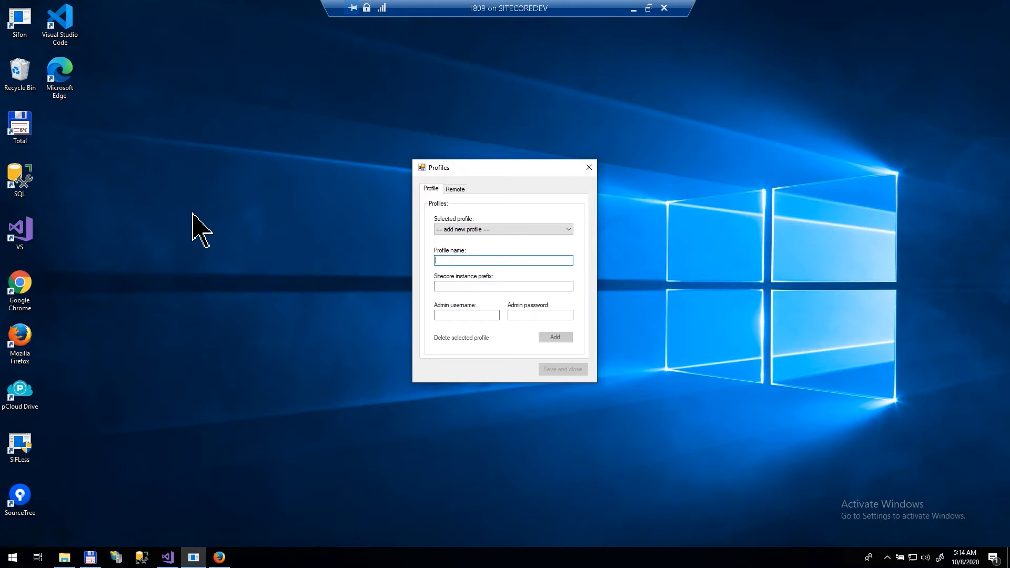
{"action": "type", "text": "tal Ecosystem"}
{"action": "key", "text": "Tab"}
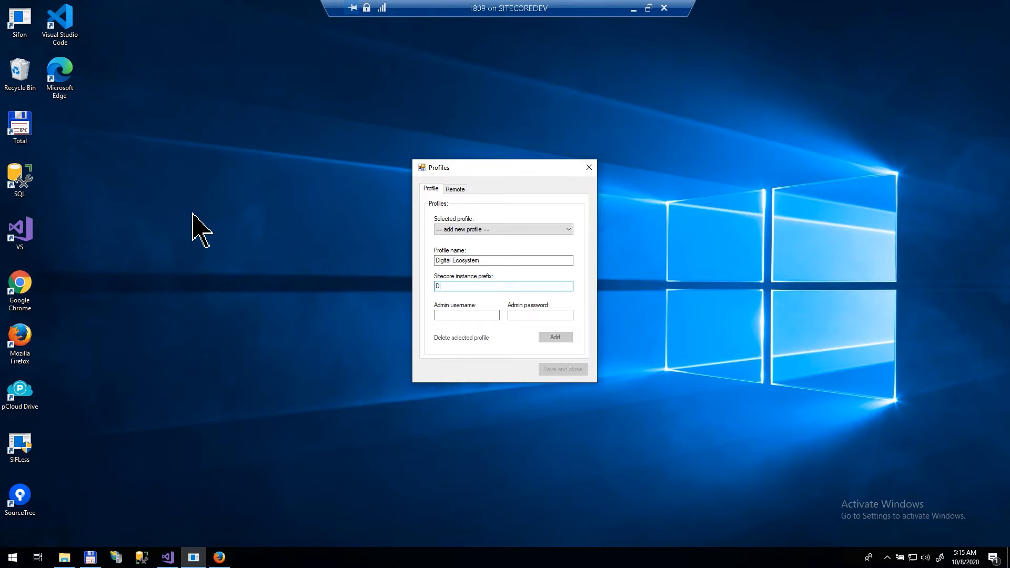
{"action": "type", "text": "gitalEcosystem"}
{"action": "key", "text": "Tab"}
{"action": "type", "text": "admin"}
{"action": "key", "text": "Tab"}
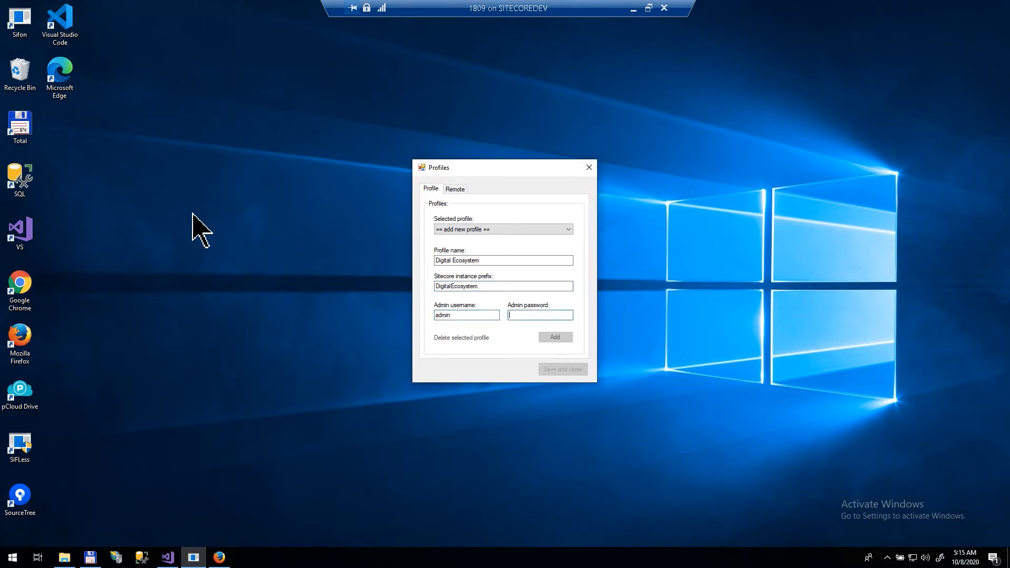
{"action": "type", "text": "b"}
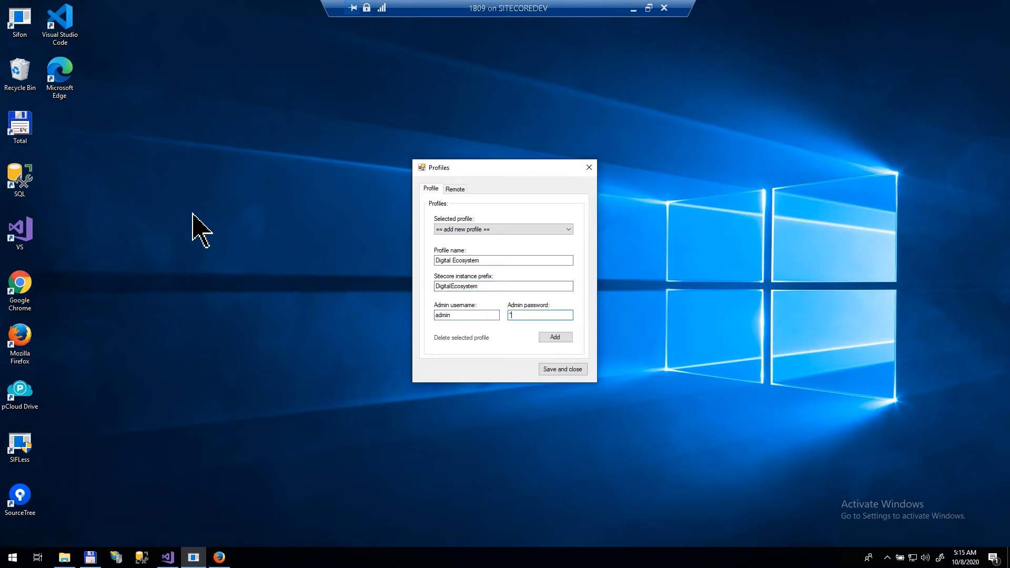
Step: Add the Digital Ecosystem profile and choose '== add new profile ==' for a blank form
{"action": "left_click", "coordinate": [548, 339]}
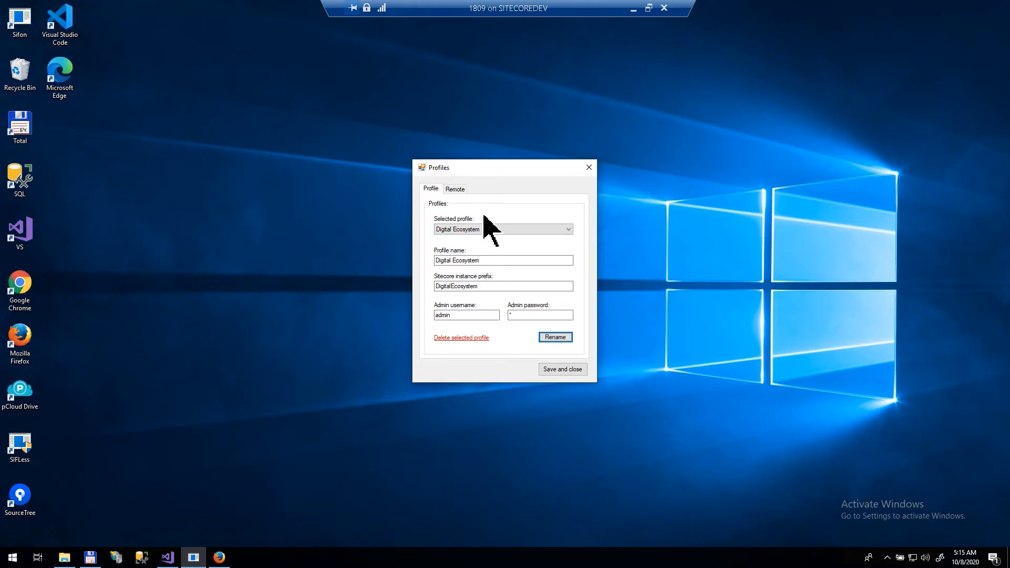
{"action": "left_click", "coordinate": [493, 229]}
{"action": "left_click", "coordinate": [497, 238]}
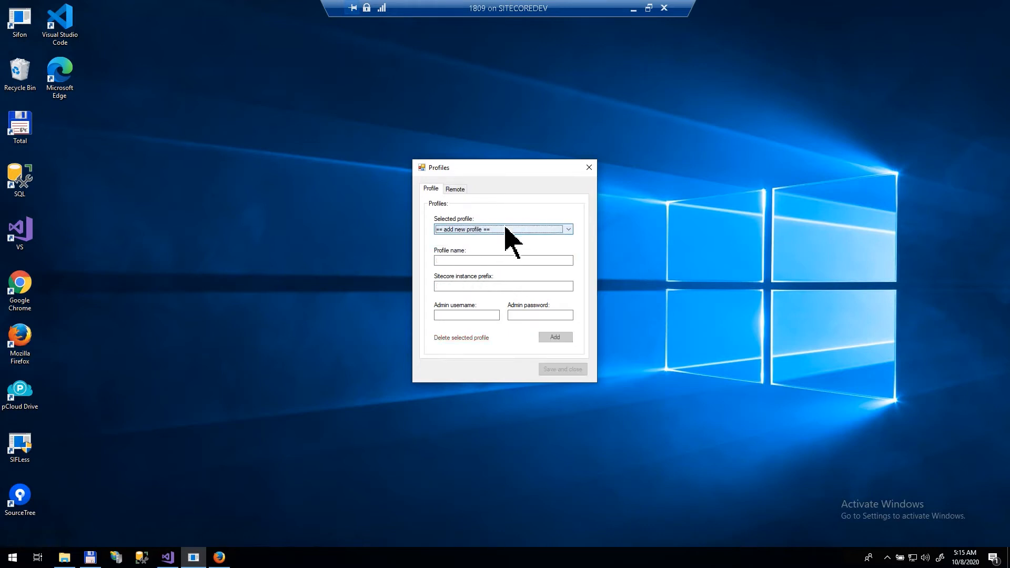
Step: Enter profile name Platform, instance prefix platform, and the admin username and password
{"action": "left_click", "coordinate": [481, 260]}
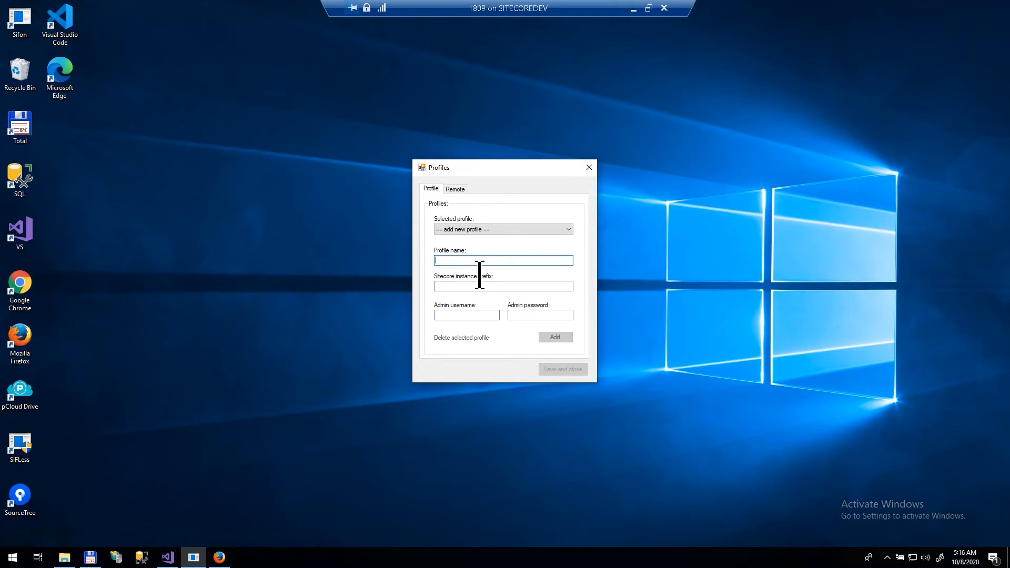
{"action": "type", "text": "Platform"}
{"action": "key", "text": "Tab"}
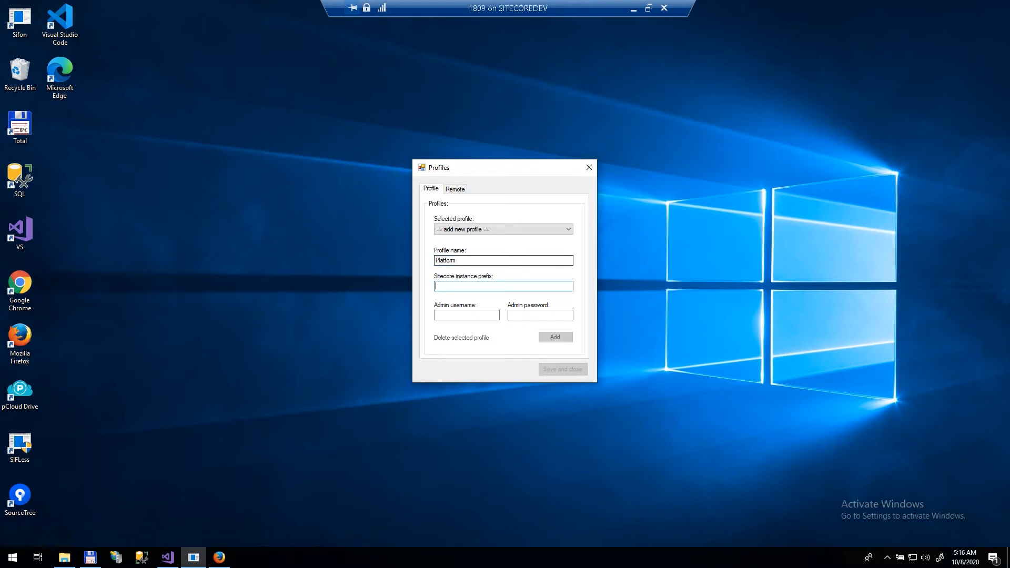
{"action": "type", "text": "platform"}
{"action": "key", "text": "Tab"}
{"action": "type", "text": "admin"}
{"action": "key", "text": "Tab"}
{"action": "type", "text": "b"}
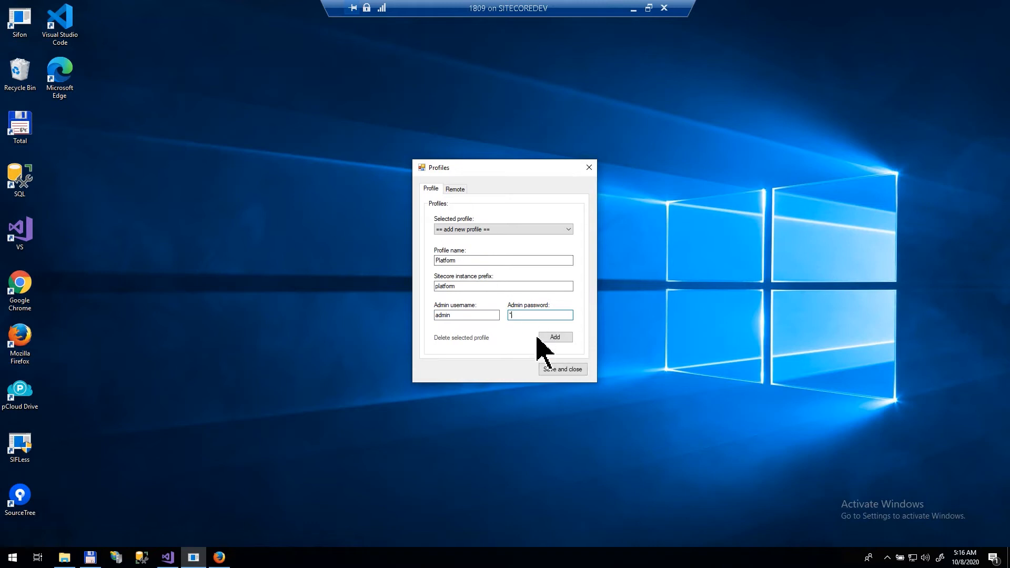
Step: Add the Platform profile and tick 'This profile executes remotely' on its Remote tab
{"action": "left_click", "coordinate": [553, 338]}
{"action": "left_click", "coordinate": [455, 189]}
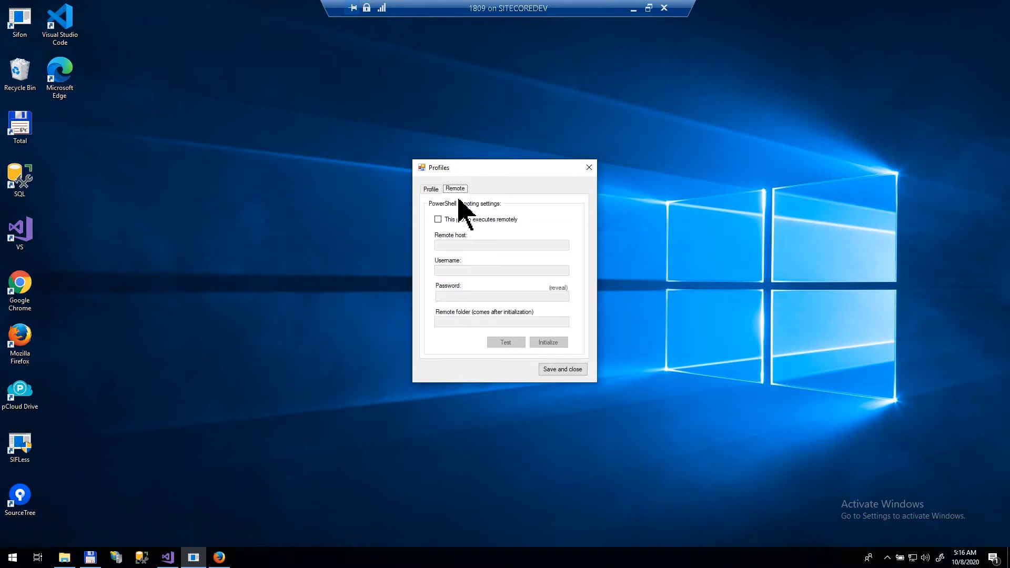
{"action": "left_click", "coordinate": [438, 220]}
Step: Enter remote host Windows-2004 with the remote username and password
{"action": "key", "text": "Tab"}
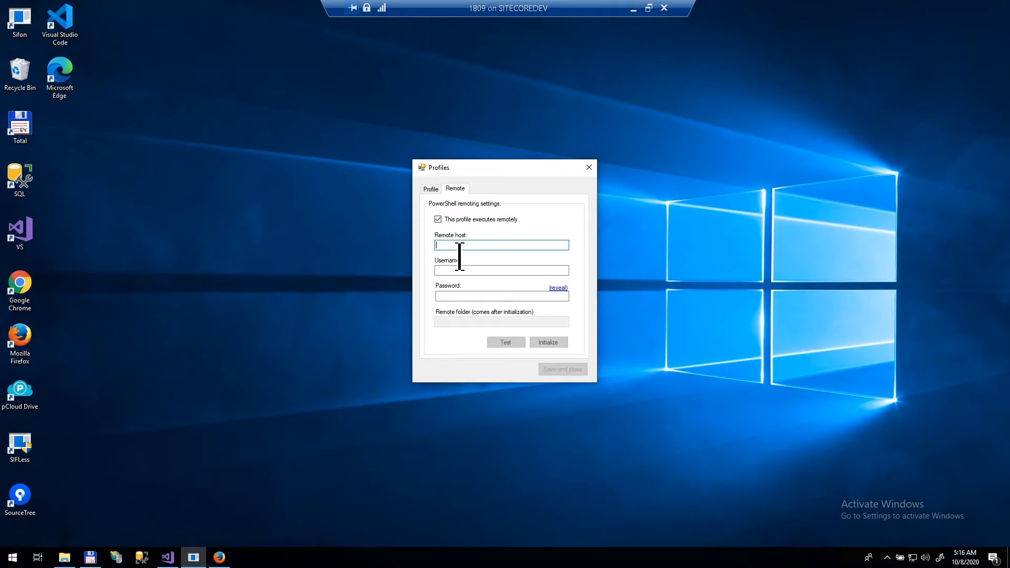
{"action": "type", "text": "Windows-2004"}
{"action": "left_click", "coordinate": [473, 270]}
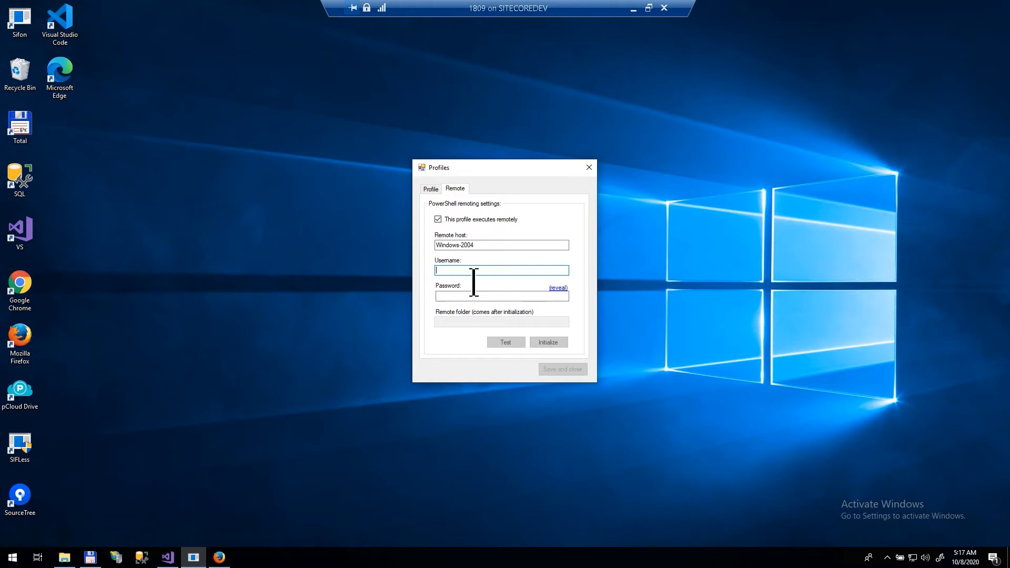
{"action": "type", "text": "martin"}
{"action": "key", "text": "Tab"}
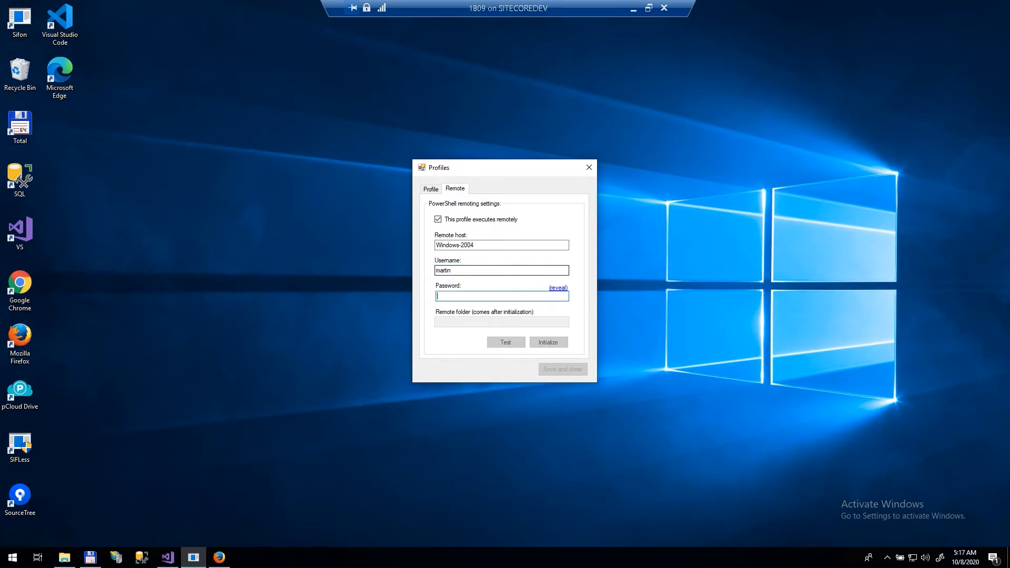
{"action": "type", "text": "***"}
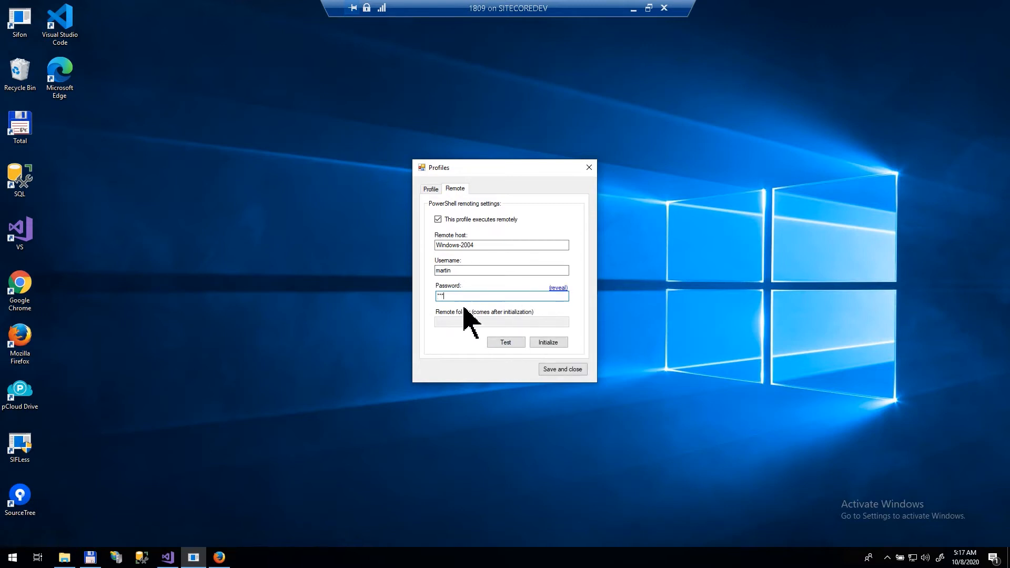
Step: Test the remote connection, then initialize Windows-2004 for Sifon
{"action": "left_click", "coordinate": [497, 342]}
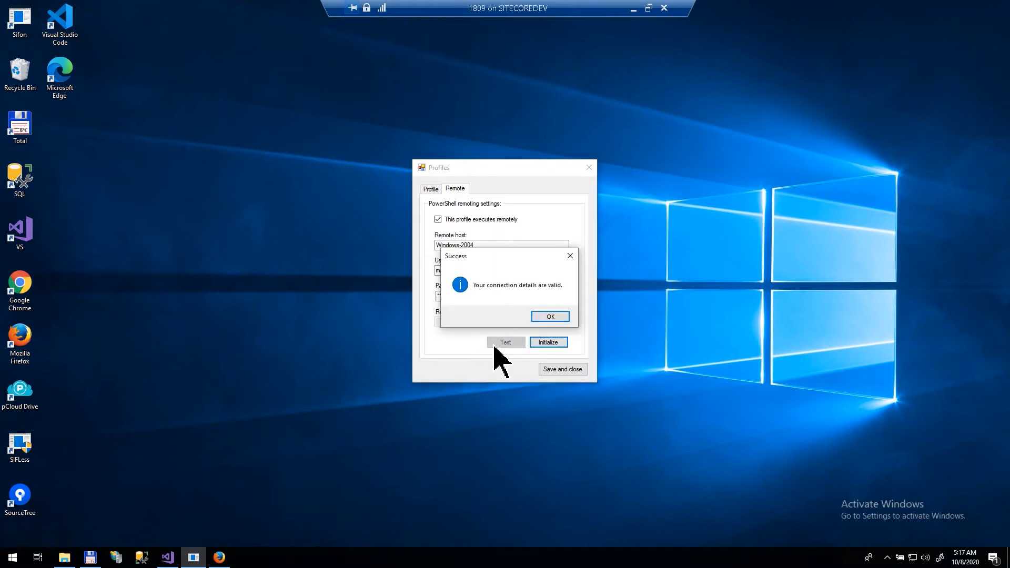
{"action": "left_click", "coordinate": [554, 317]}
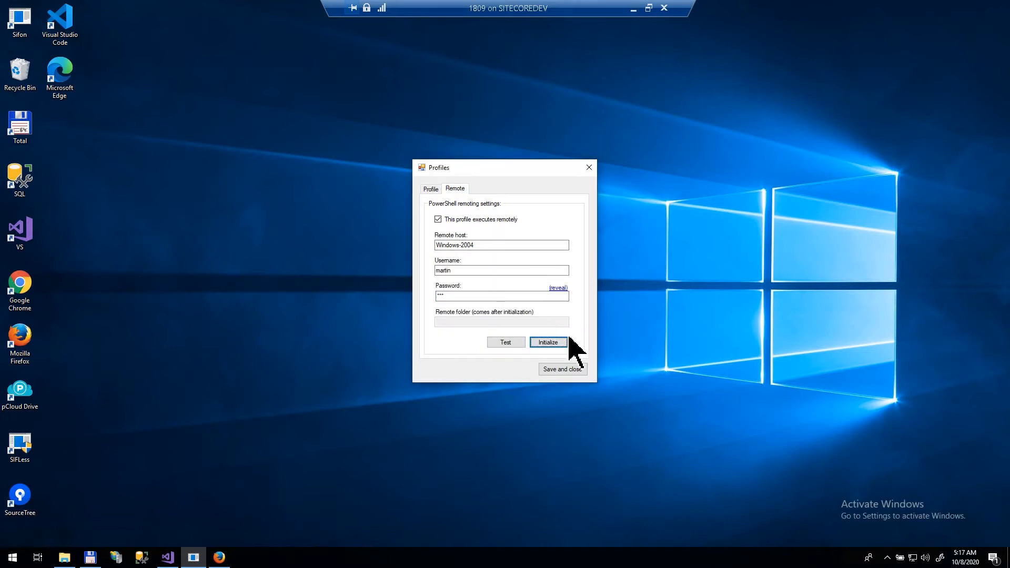
{"action": "left_click", "coordinate": [564, 344]}
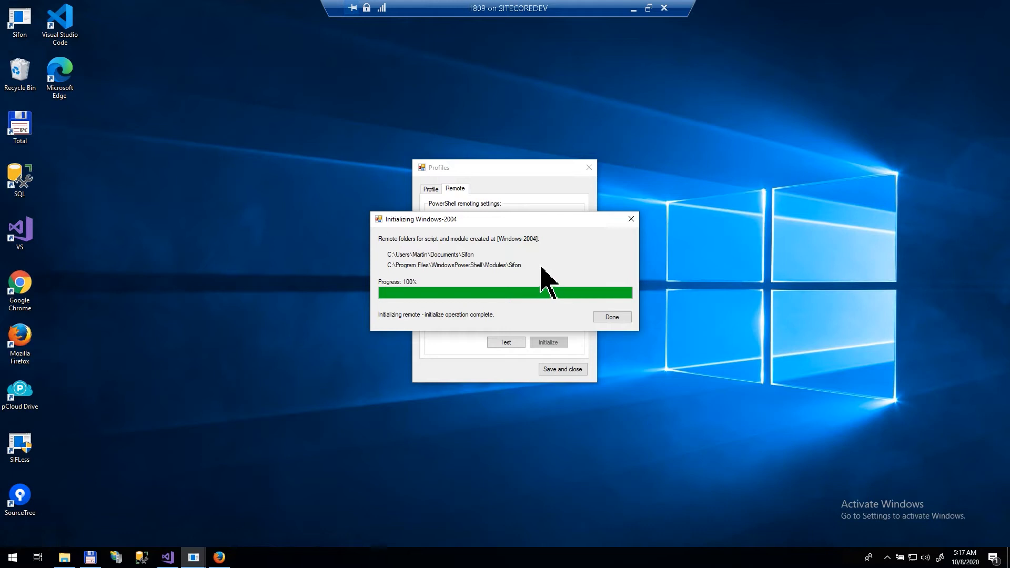
{"action": "left_click", "coordinate": [624, 316]}
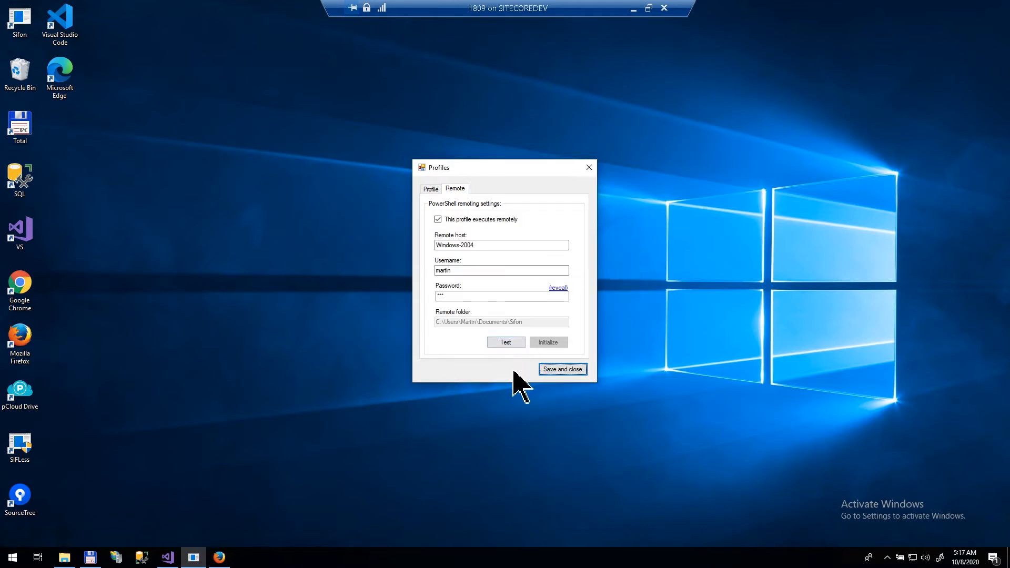
Step: Save the Platform remote settings and switch the active profile to Digital Ecosystem
{"action": "left_click", "coordinate": [558, 371]}
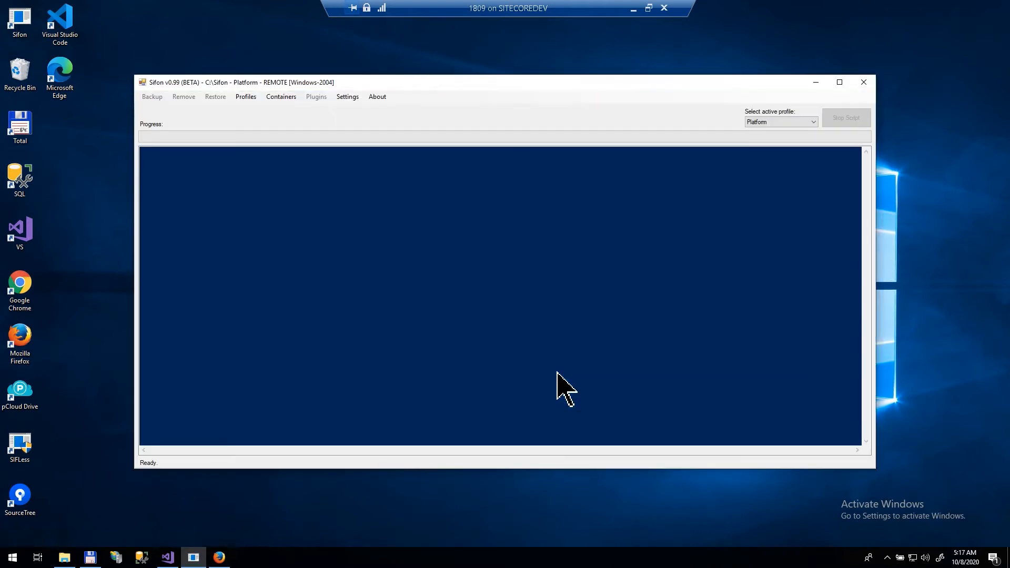
{"action": "left_click", "coordinate": [806, 121]}
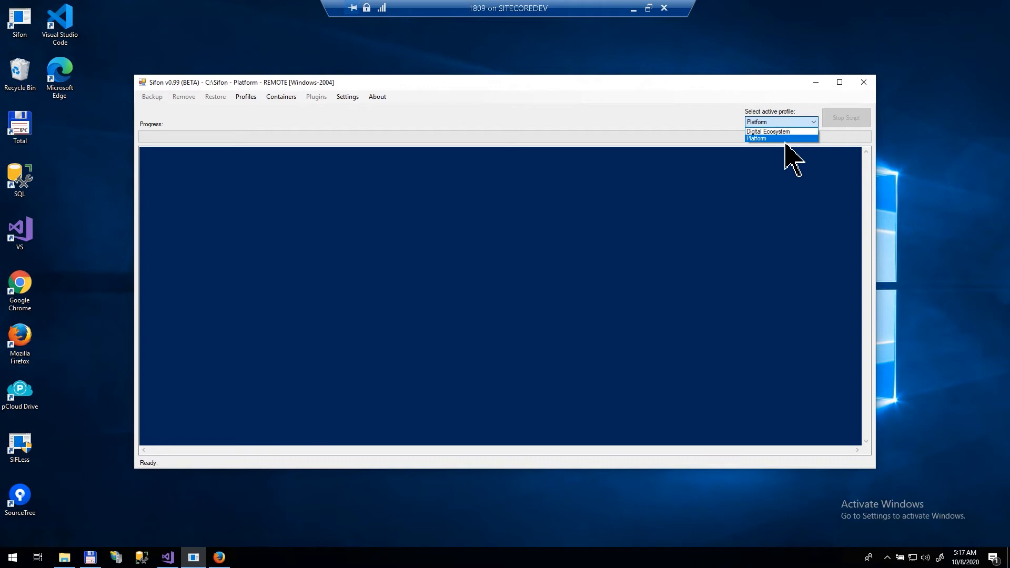
{"action": "left_click", "coordinate": [796, 138]}
{"action": "left_click", "coordinate": [797, 124]}
{"action": "left_click", "coordinate": [795, 131]}
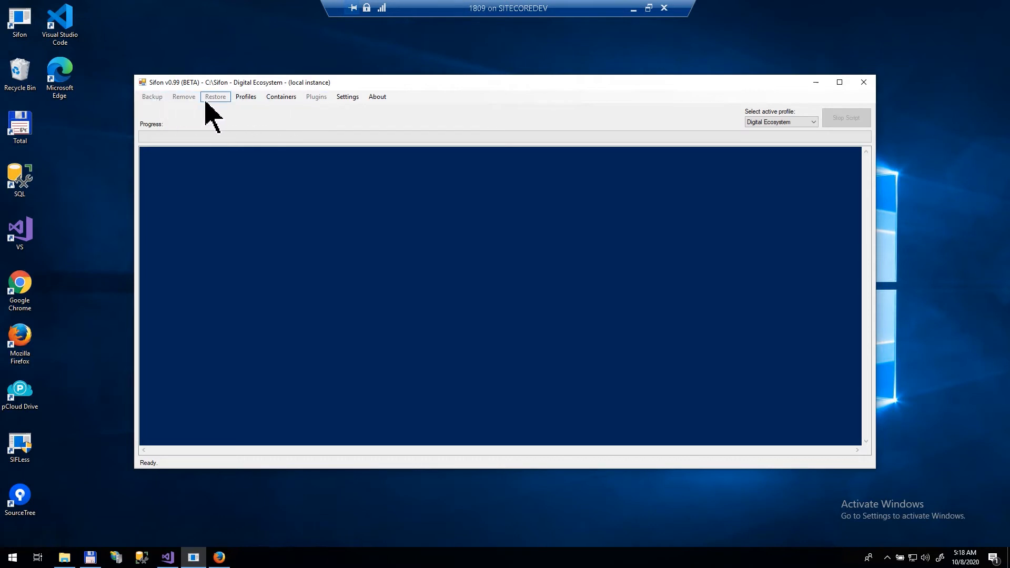
Step: Set Digital Ecosystem's IIS website to DigitalEcosystem.local, checking its root folder and http binding
{"action": "left_click", "coordinate": [246, 97]}
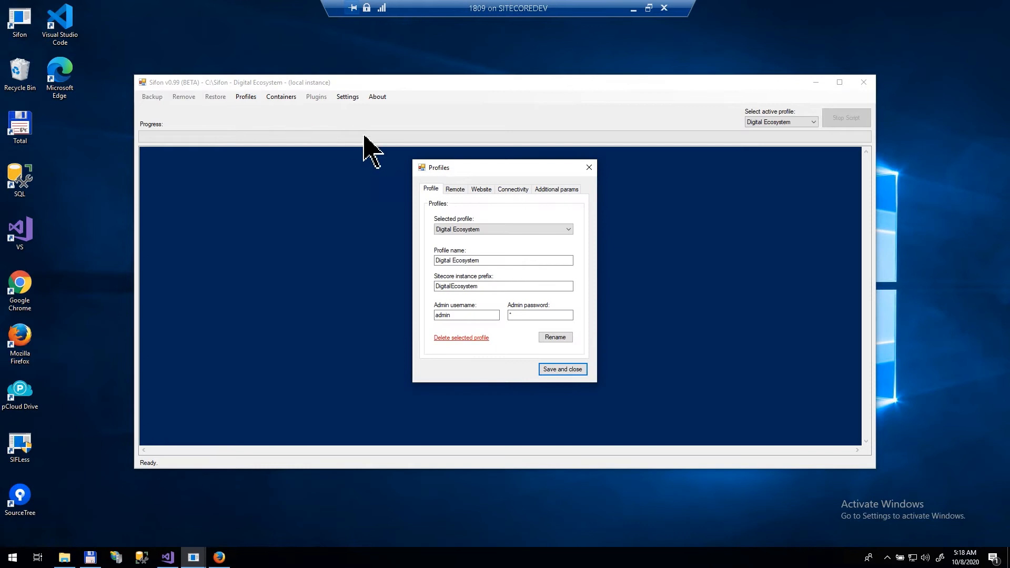
{"action": "left_click", "coordinate": [483, 191]}
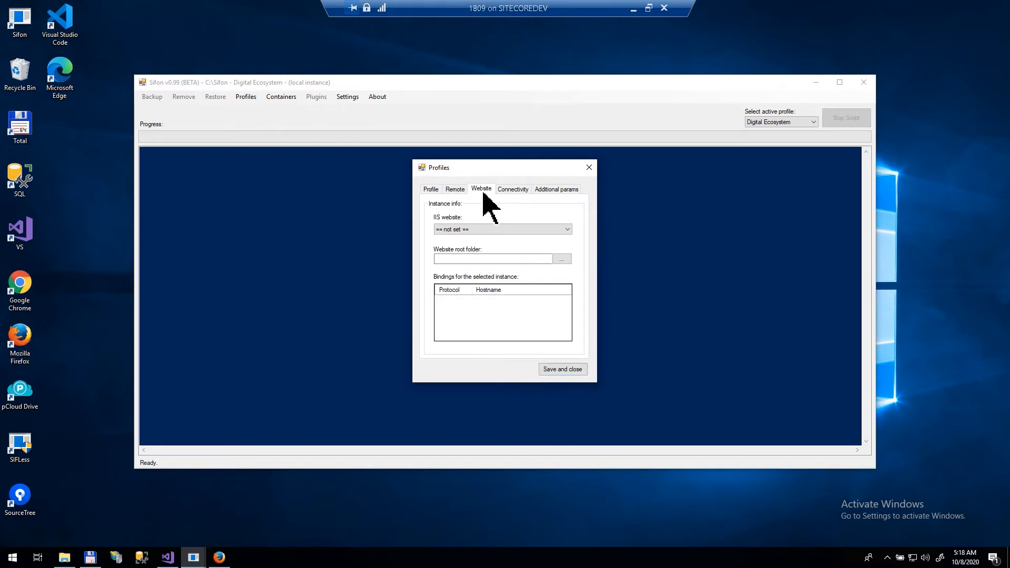
{"action": "left_click", "coordinate": [490, 231]}
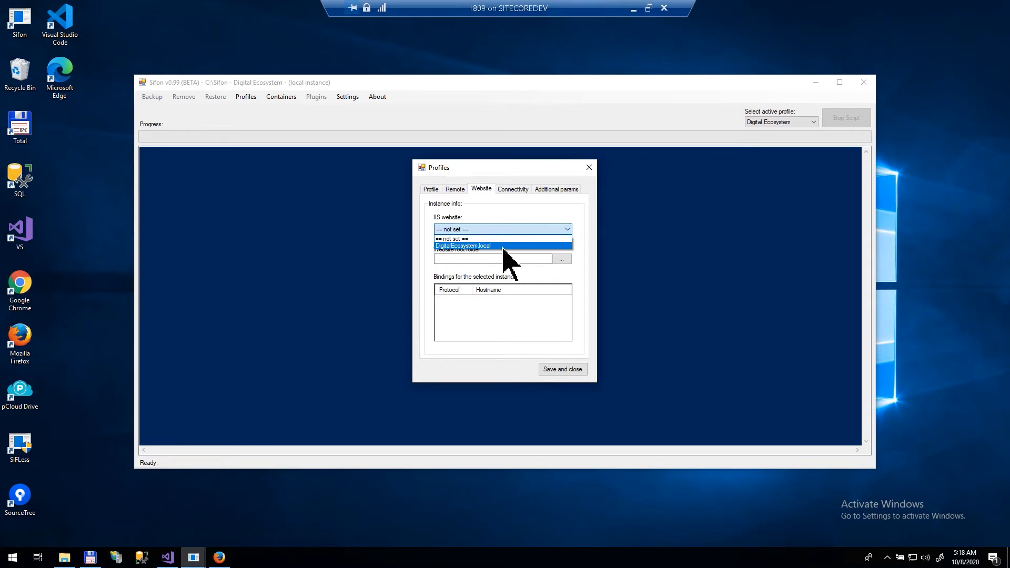
{"action": "left_click", "coordinate": [503, 246]}
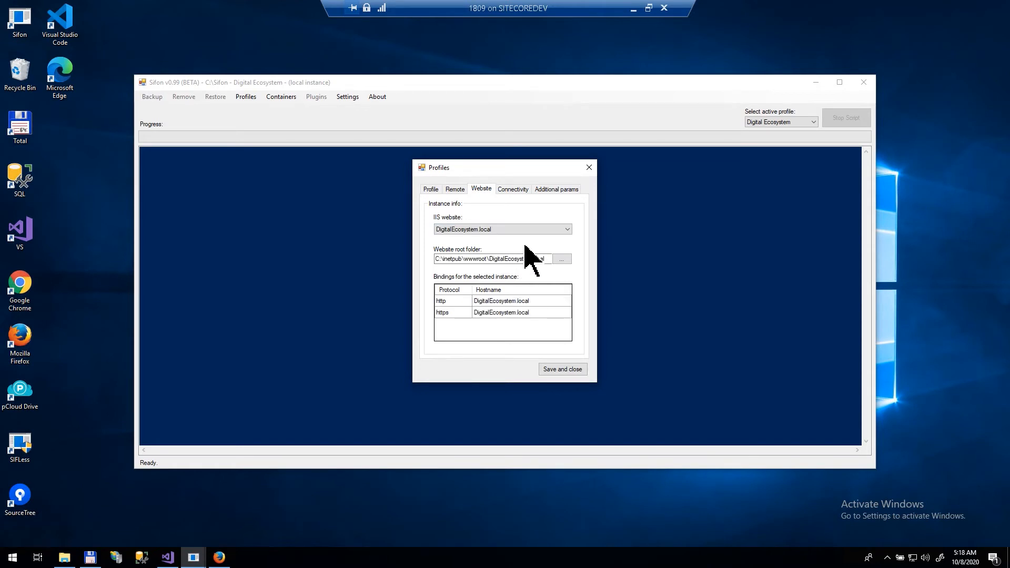
{"action": "left_click_drag", "start_coordinate": [552, 258], "coordinate": [395, 260]}
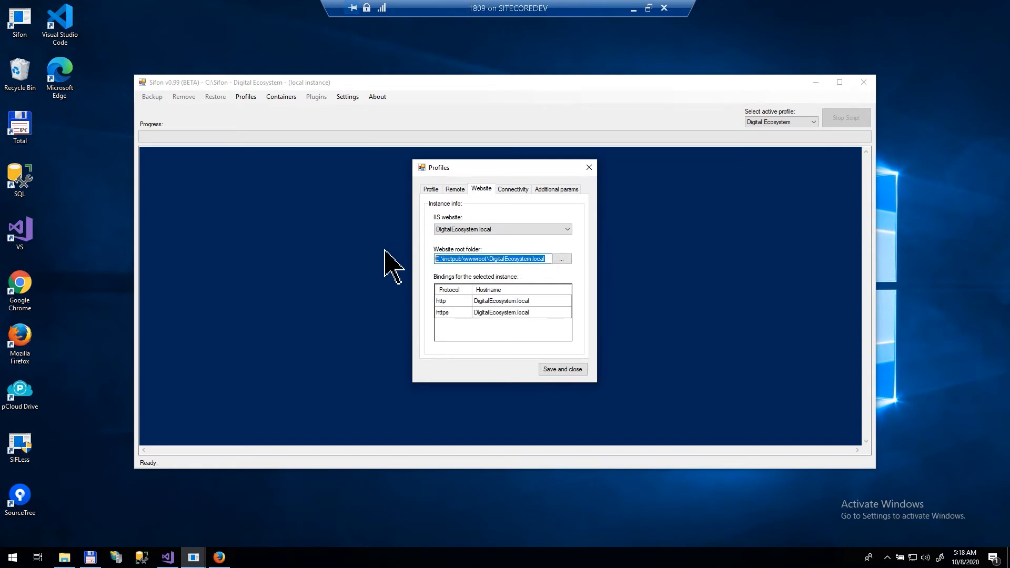
{"action": "left_click", "coordinate": [496, 304]}
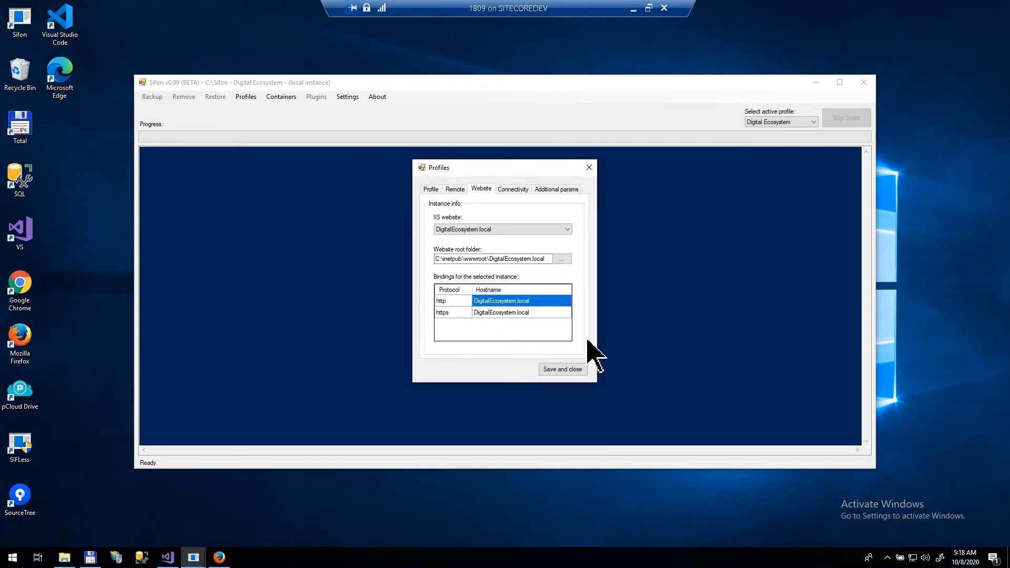
{"action": "left_click", "coordinate": [520, 191]}
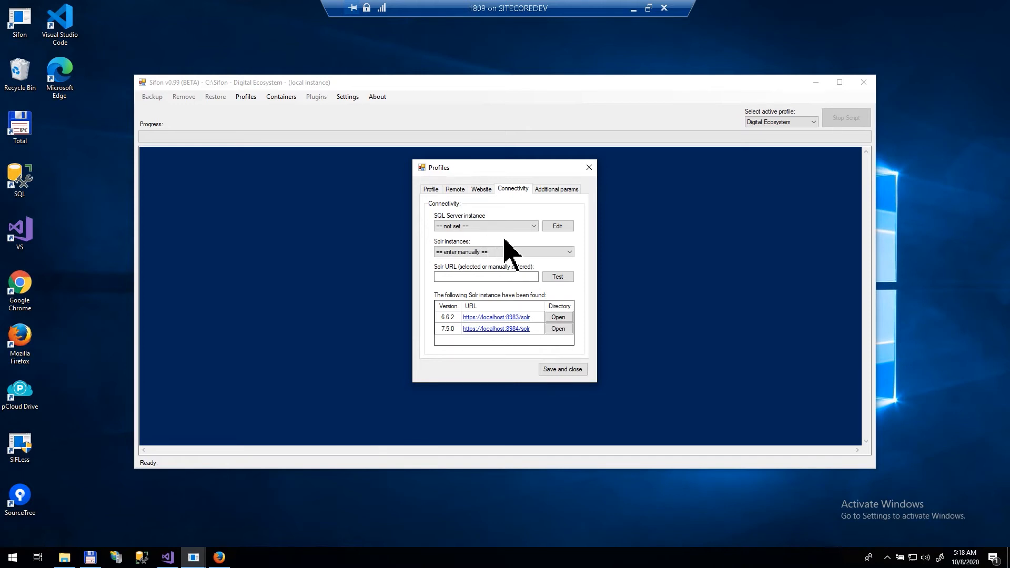
Step: Create SQL Server entry 'Local' on (local) with credentials, test it, and assign it to the profile
{"action": "left_click", "coordinate": [558, 226]}
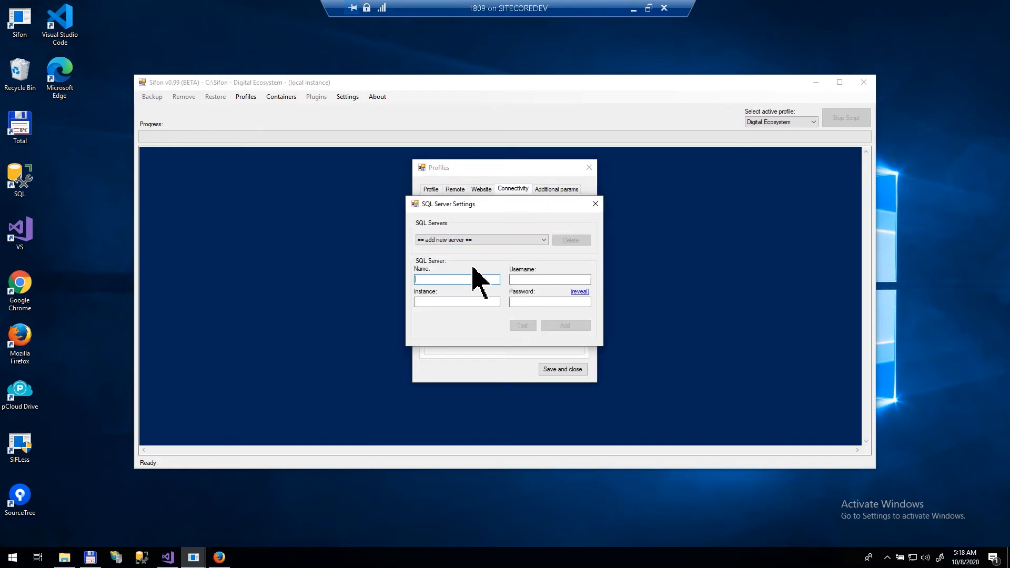
{"action": "type", "text": "Local"}
{"action": "key", "text": "Tab"}
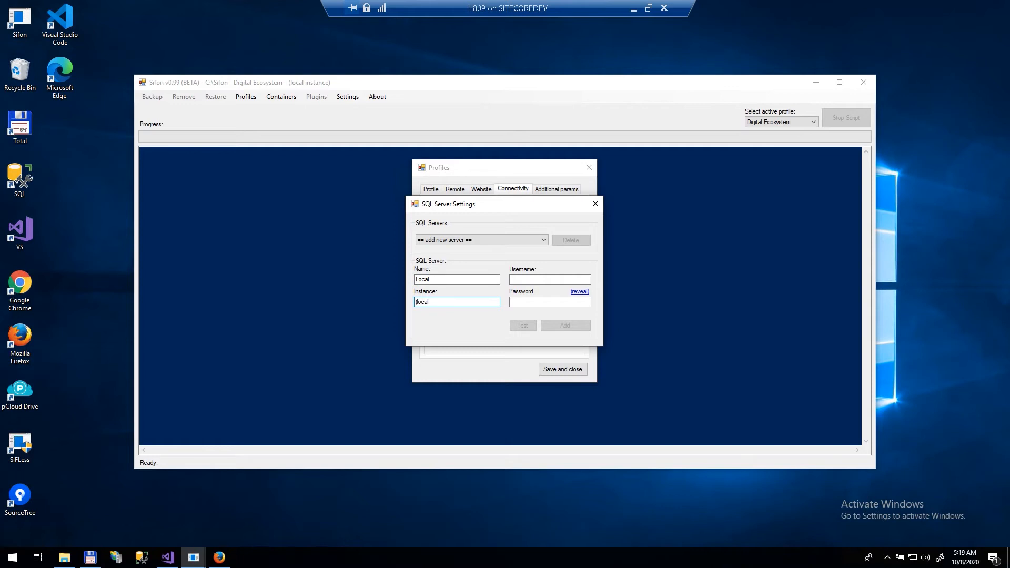
{"action": "key", "text": "Tab"}
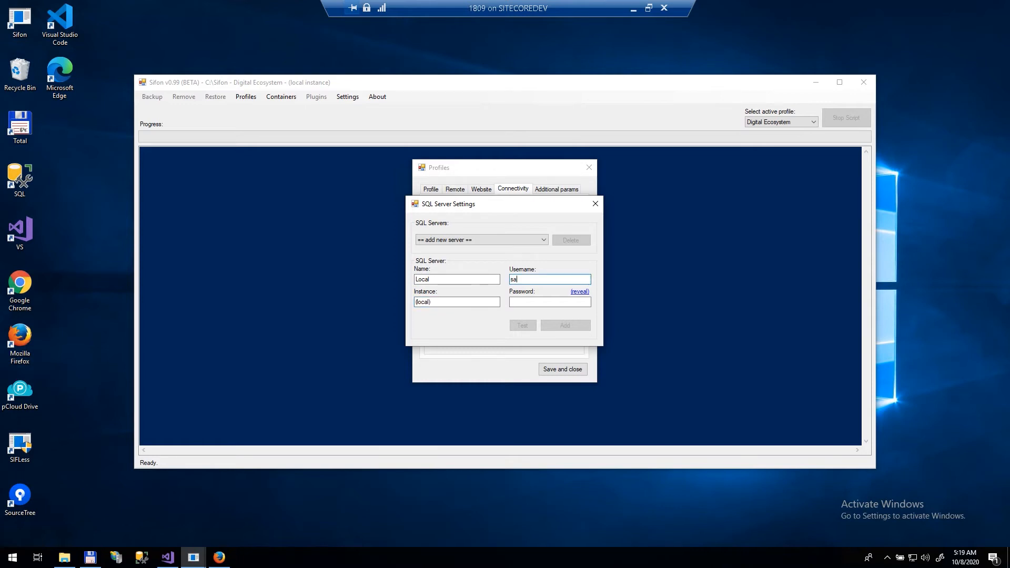
{"action": "type", "text": "***"}
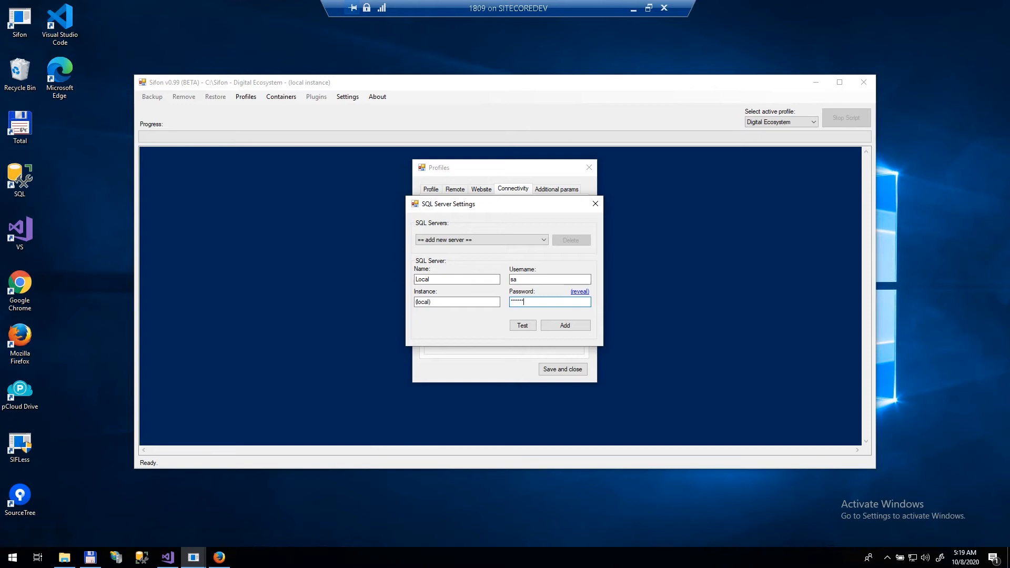
{"action": "type", "text": "*****"}
{"action": "left_click", "coordinate": [515, 328]}
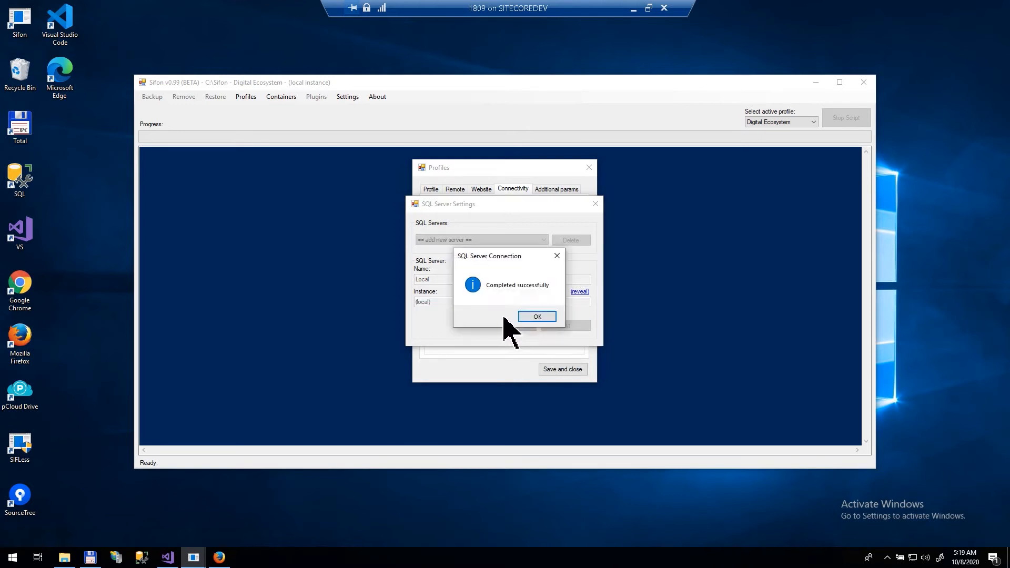
{"action": "left_click", "coordinate": [528, 318]}
{"action": "left_click", "coordinate": [557, 326]}
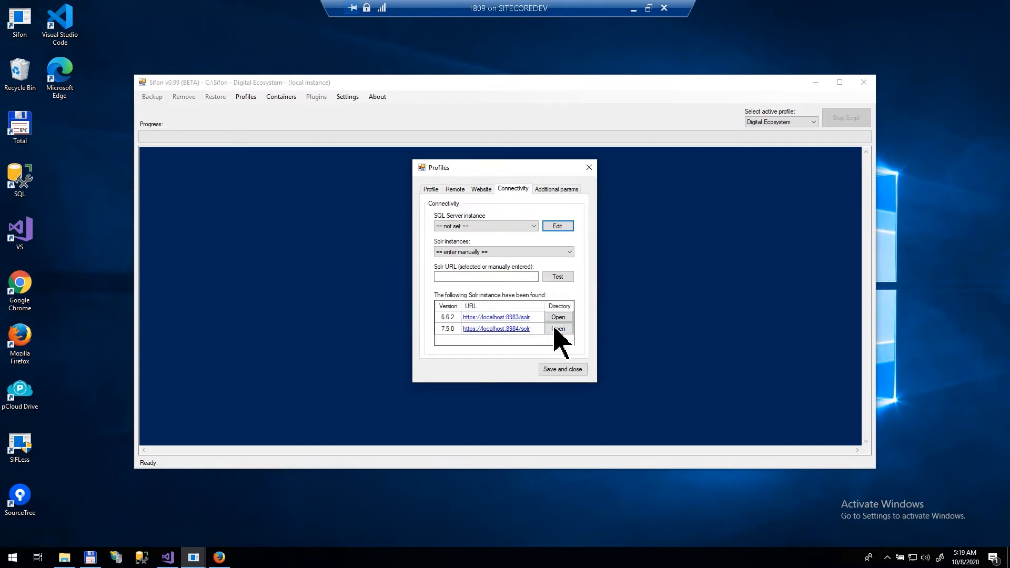
{"action": "left_click", "coordinate": [570, 253]}
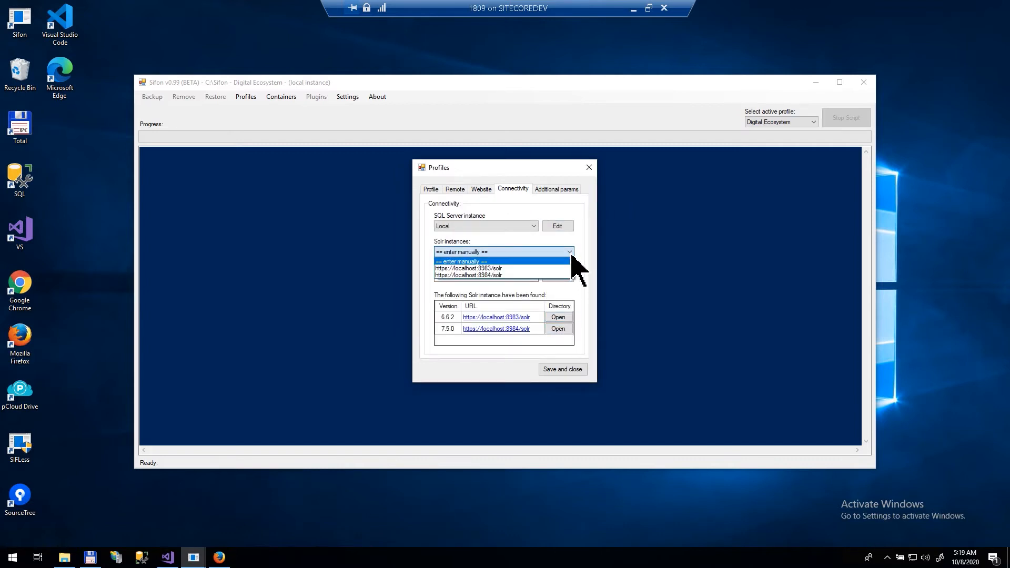
{"action": "left_click", "coordinate": [509, 252]}
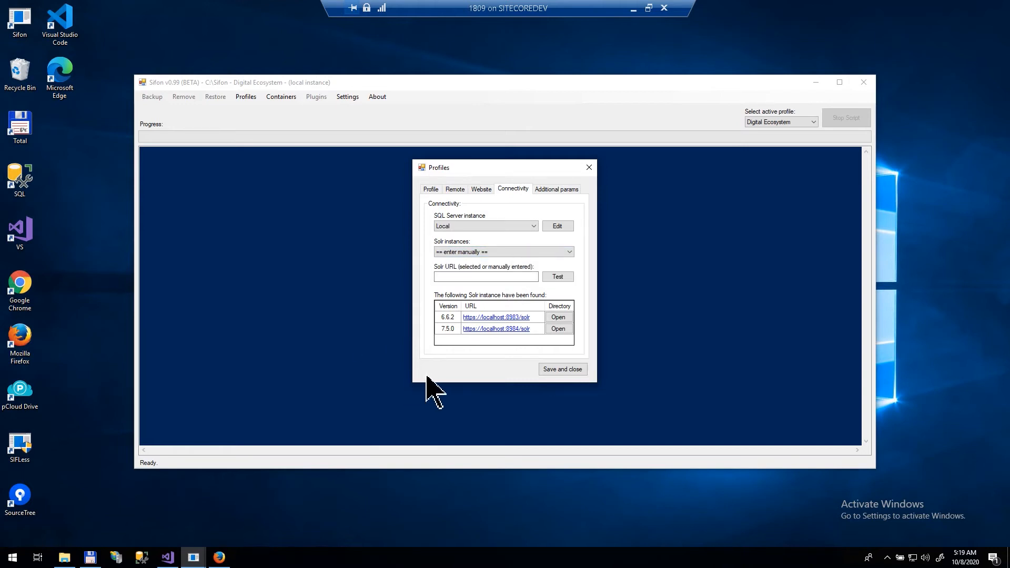
Step: Inspect the install folders of the detected Solr 6.6.2 and 7.5.0 instances
{"action": "left_click", "coordinate": [448, 317]}
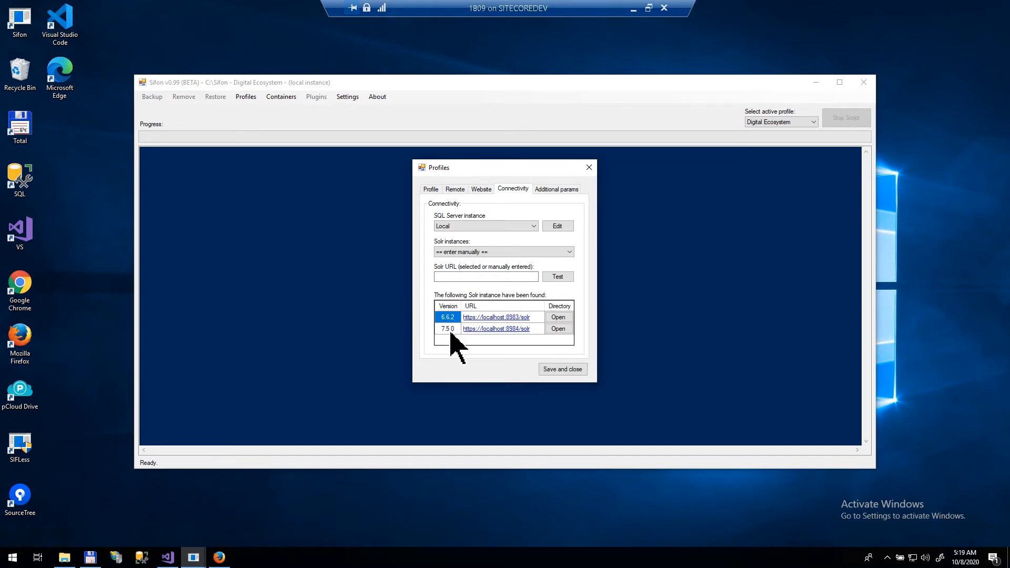
{"action": "left_click", "coordinate": [450, 330]}
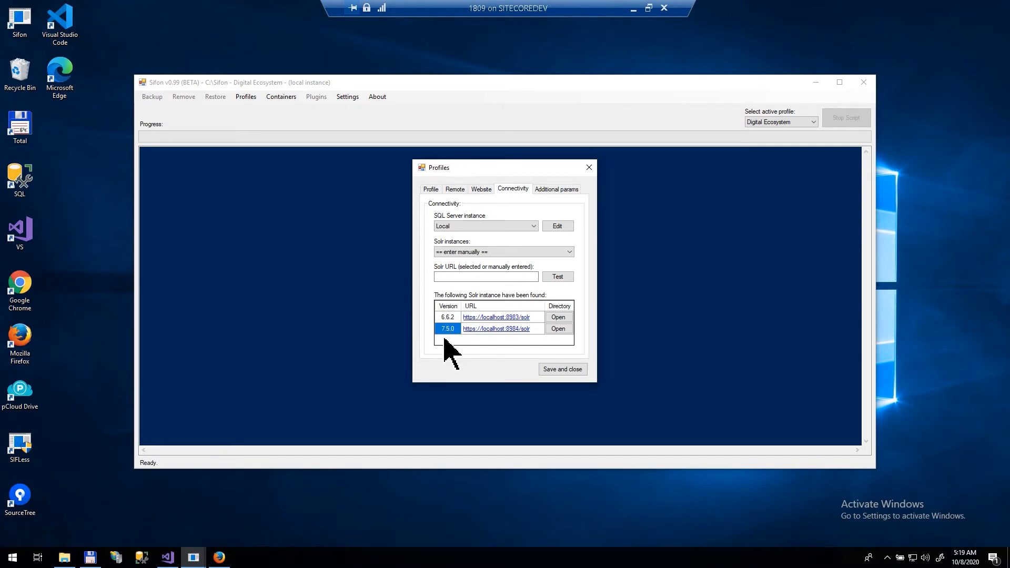
{"action": "left_click", "coordinate": [567, 320]}
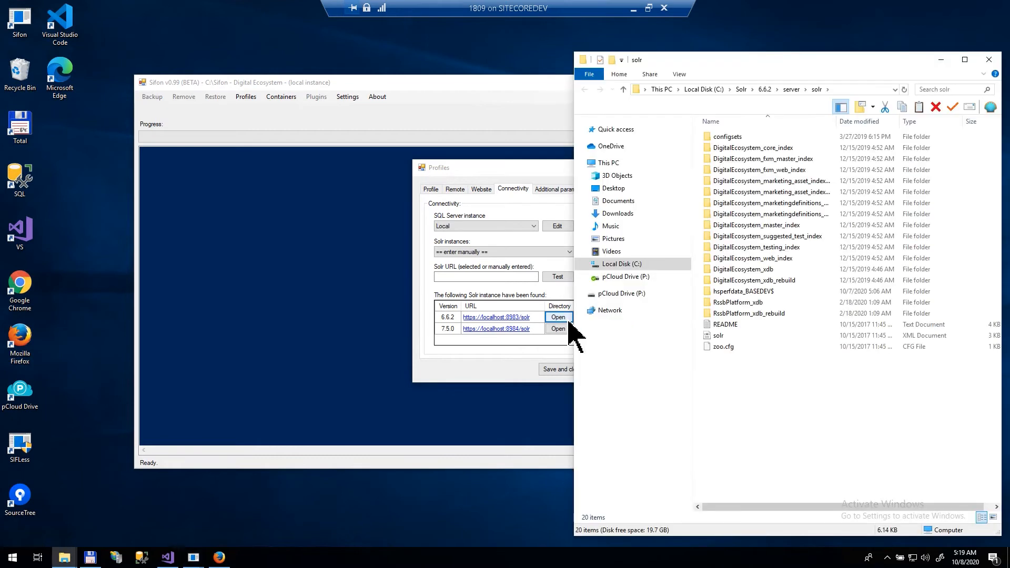
{"action": "left_click", "coordinate": [559, 329]}
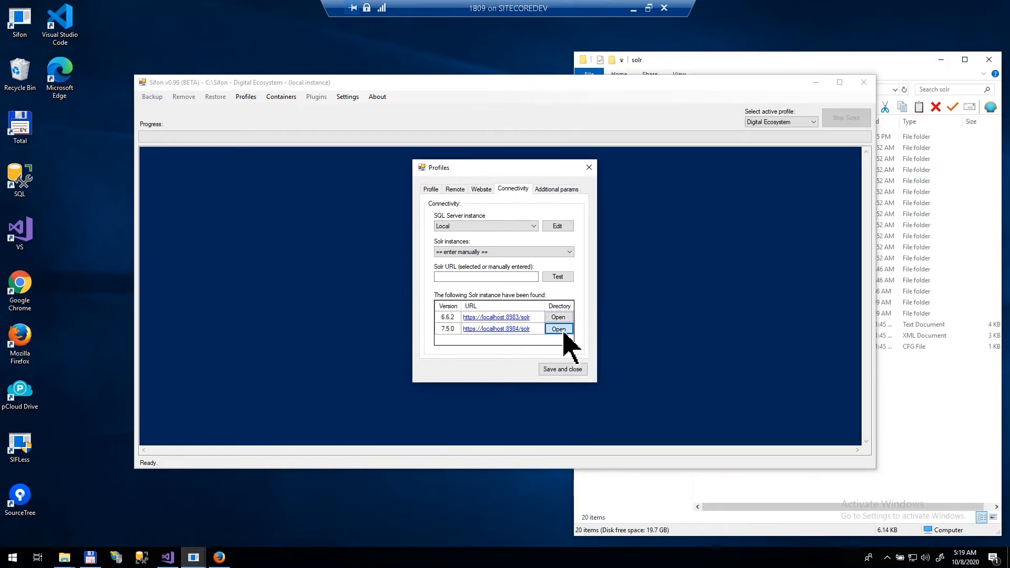
{"action": "left_click_drag", "start_coordinate": [289, 9], "coordinate": [298, 33]}
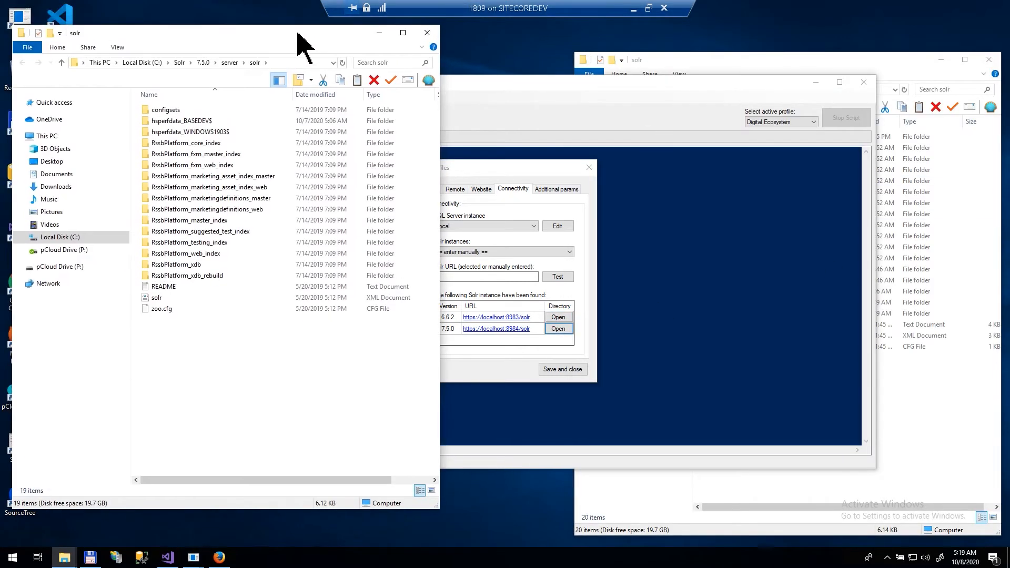
{"action": "left_click", "coordinate": [427, 33]}
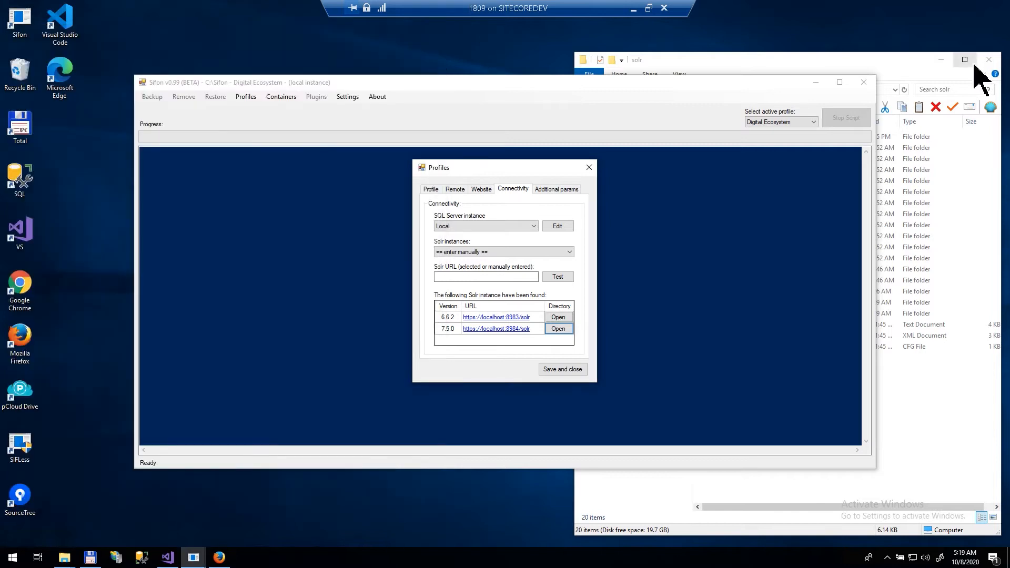
{"action": "left_click", "coordinate": [988, 60]}
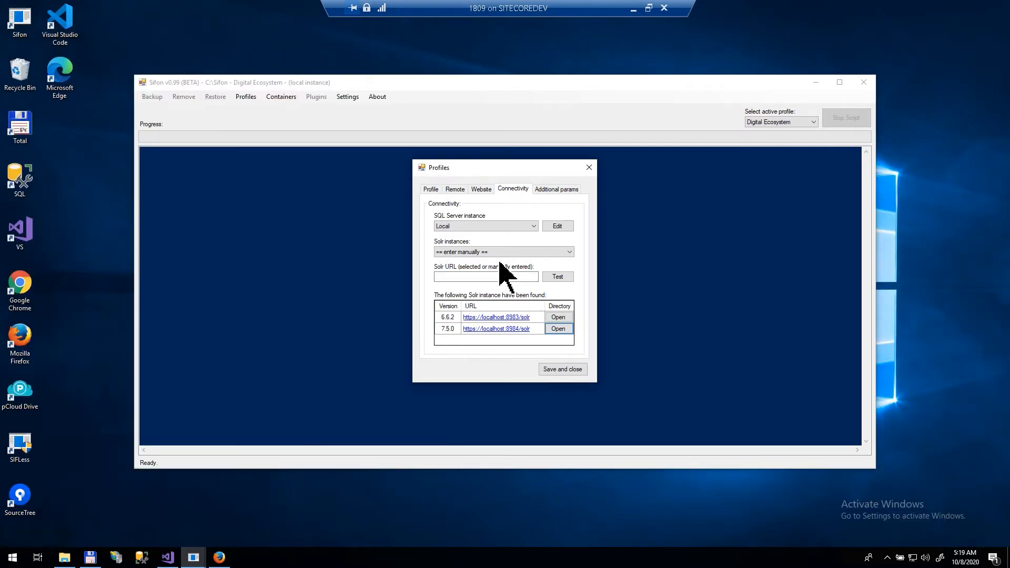
{"action": "left_click", "coordinate": [498, 252]}
{"action": "left_click", "coordinate": [505, 267]}
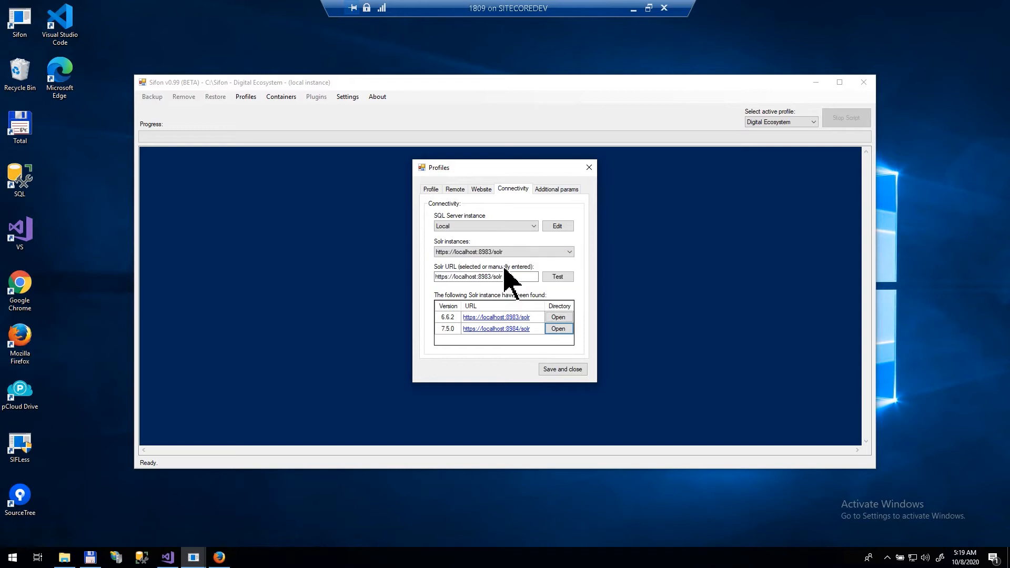
{"action": "left_click", "coordinate": [579, 372]}
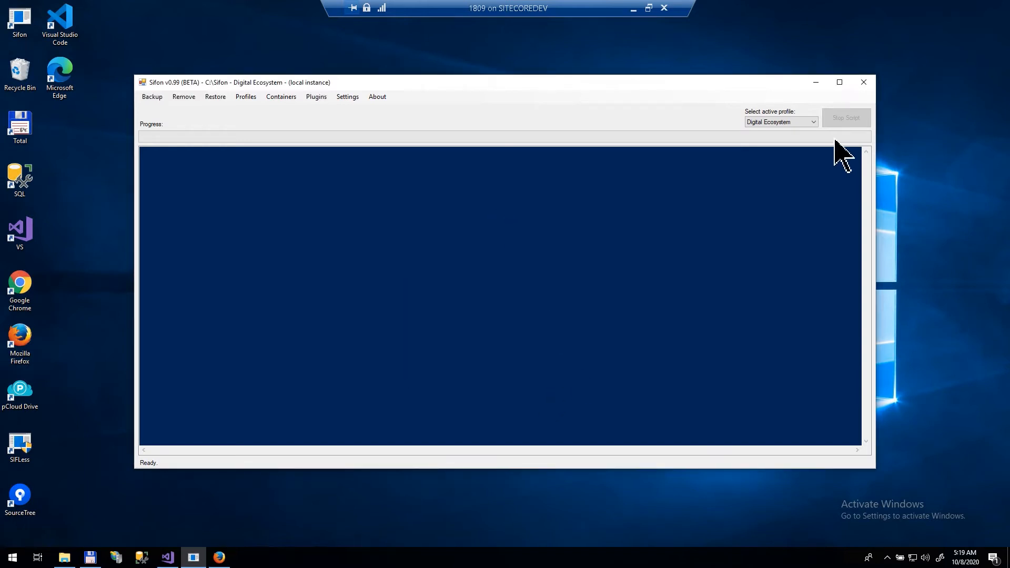
{"action": "left_click", "coordinate": [797, 126]}
Step: Make Platform the active profile and choose platform.local as its IIS website
{"action": "left_click", "coordinate": [790, 141]}
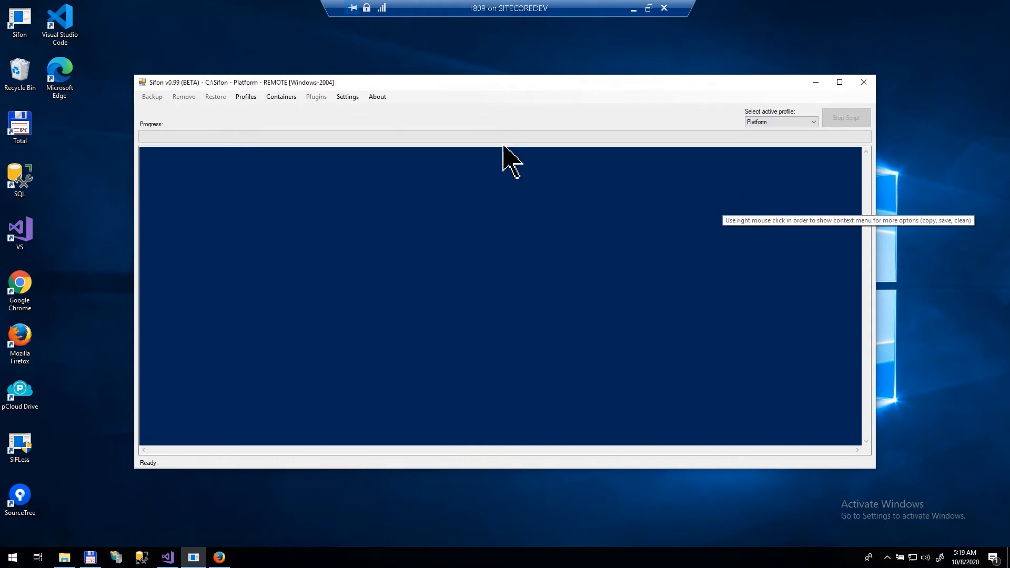
{"action": "left_click", "coordinate": [249, 102]}
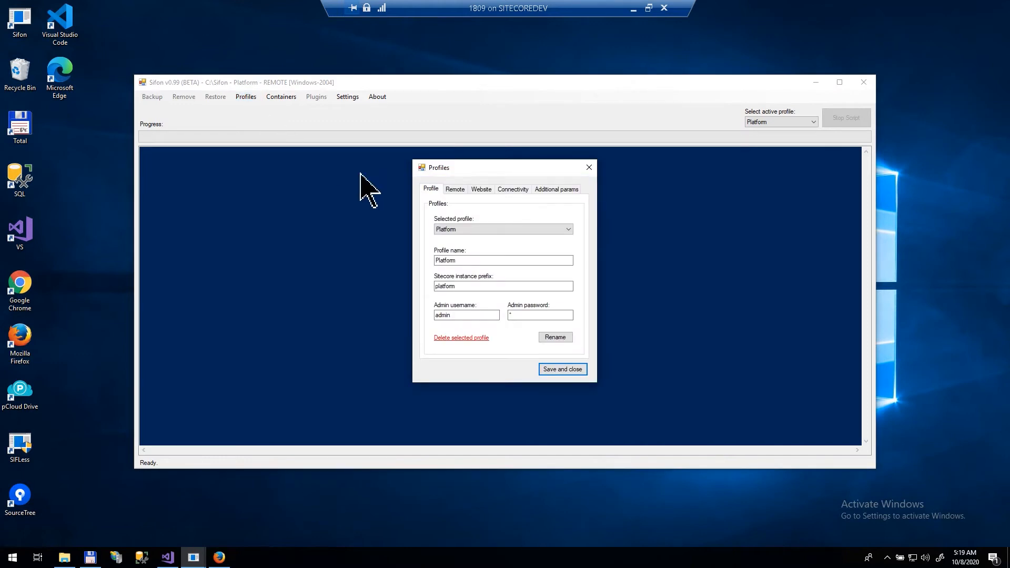
{"action": "left_click", "coordinate": [480, 190]}
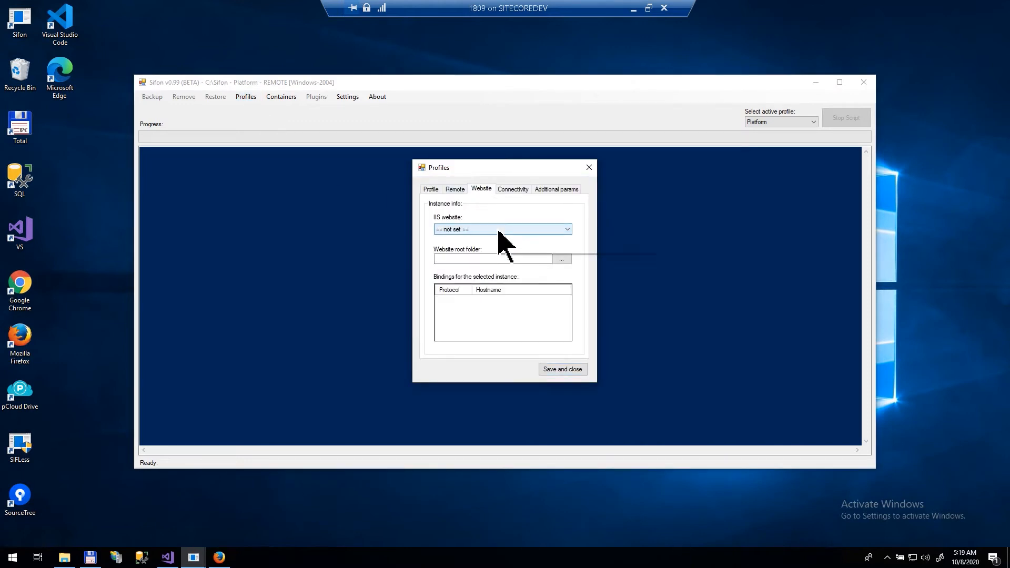
{"action": "left_click", "coordinate": [499, 230]}
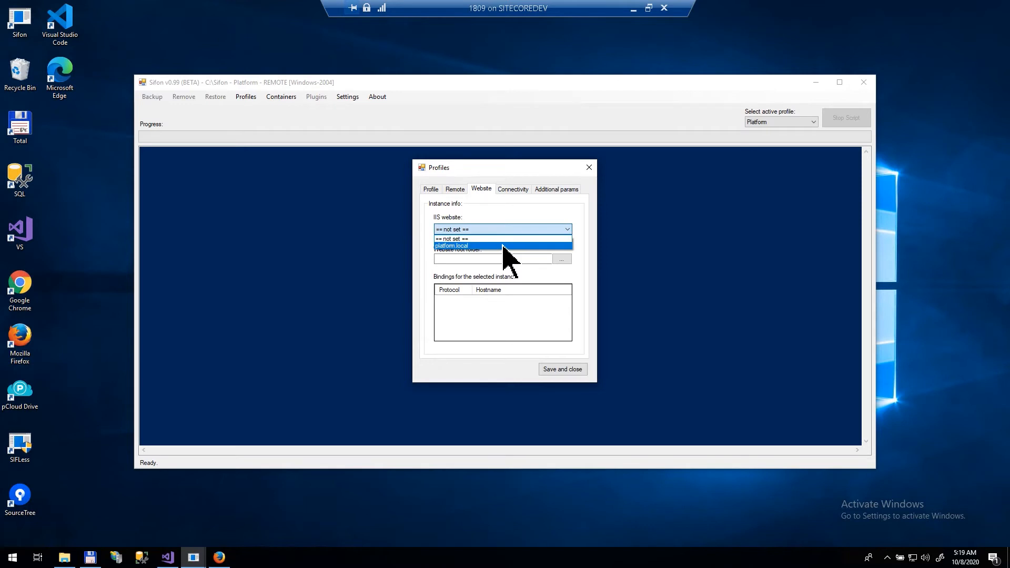
{"action": "left_click", "coordinate": [501, 247]}
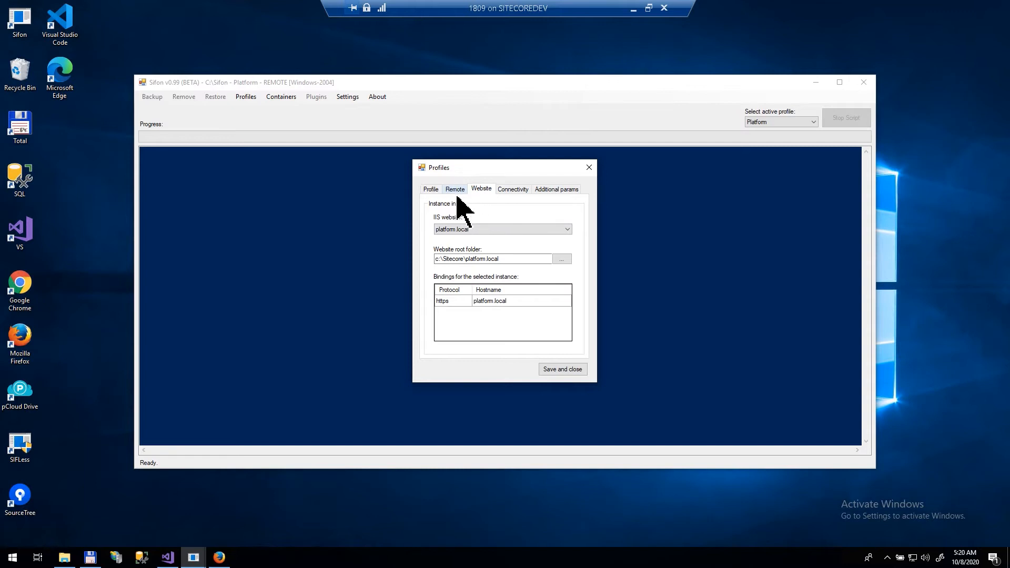
Step: Confirm platform.local, review root folder c:\Sitecore\platform.local, and select the https binding
{"action": "left_click", "coordinate": [510, 232]}
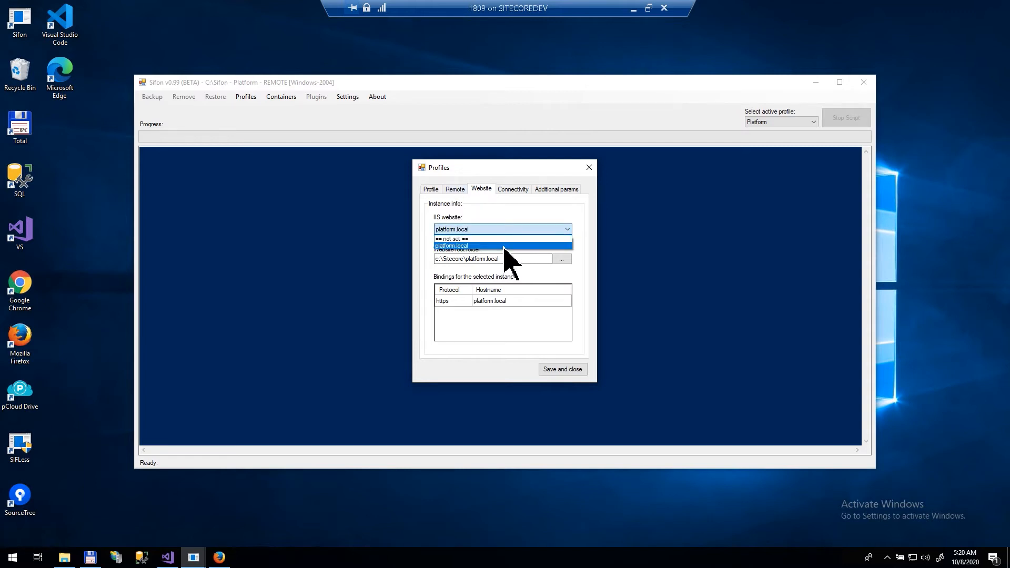
{"action": "left_click", "coordinate": [504, 247]}
{"action": "left_click", "coordinate": [515, 260]}
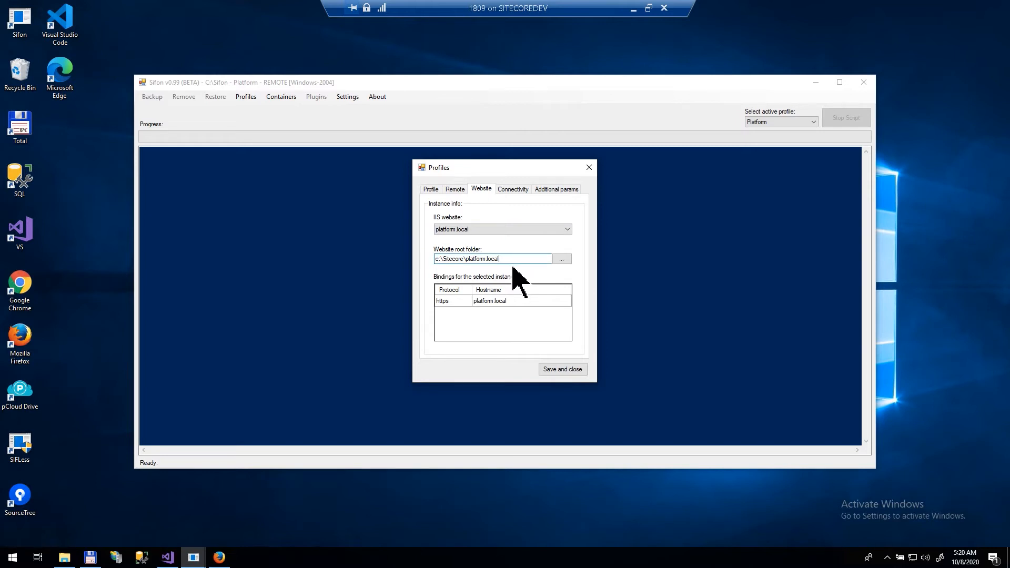
{"action": "left_click", "coordinate": [458, 259]}
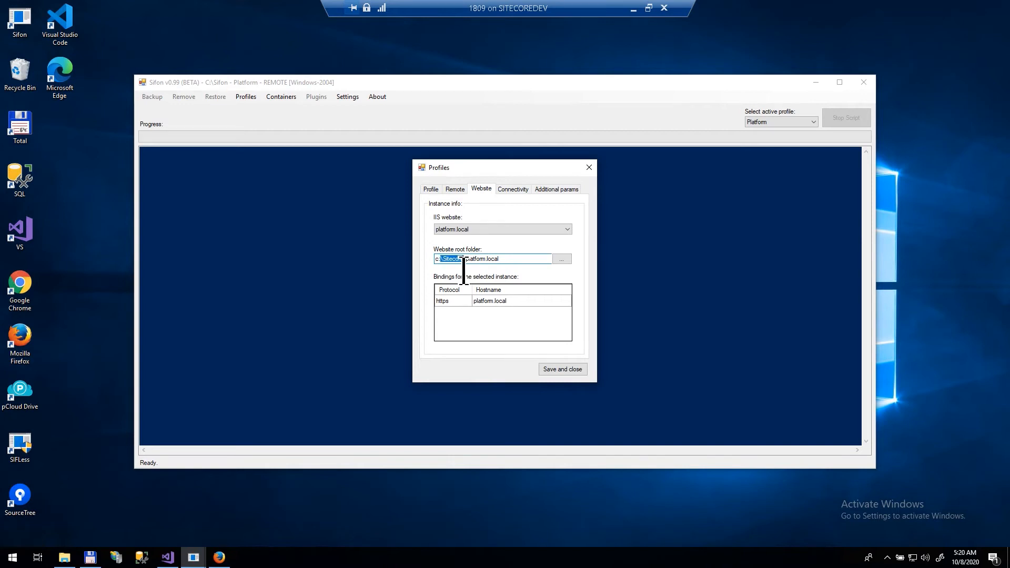
{"action": "left_click", "coordinate": [509, 260]}
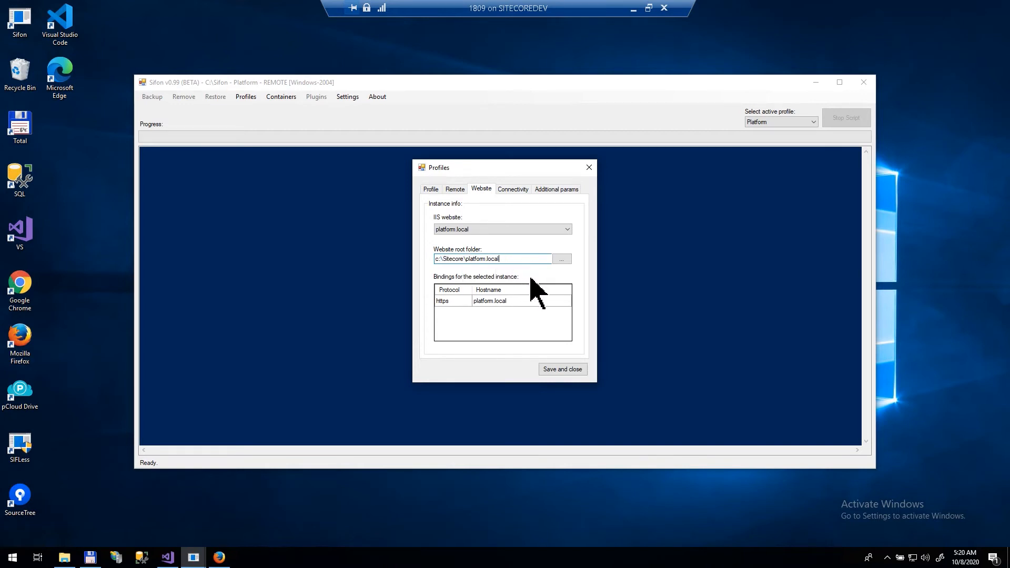
{"action": "left_click", "coordinate": [532, 304]}
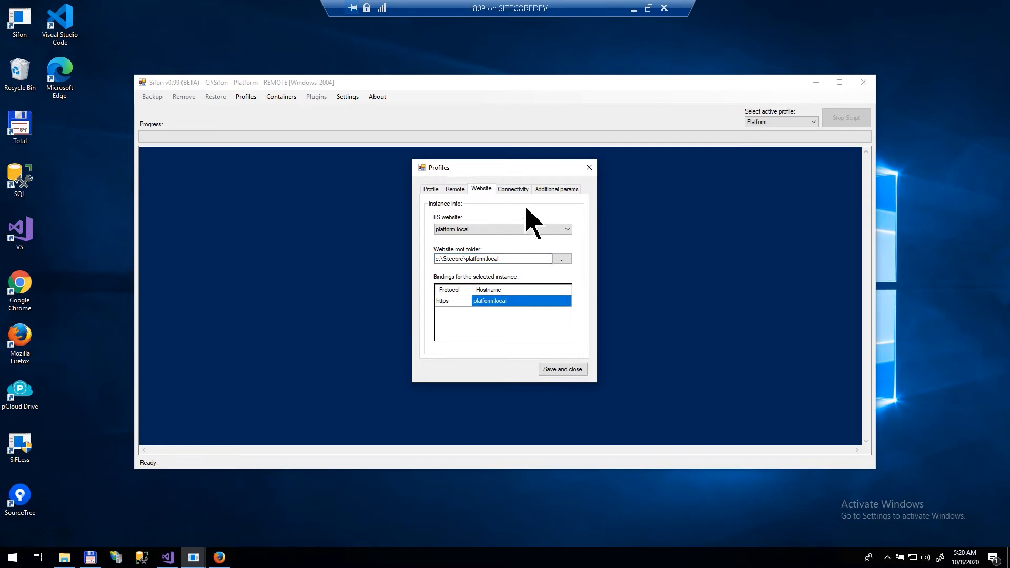
{"action": "left_click", "coordinate": [520, 191]}
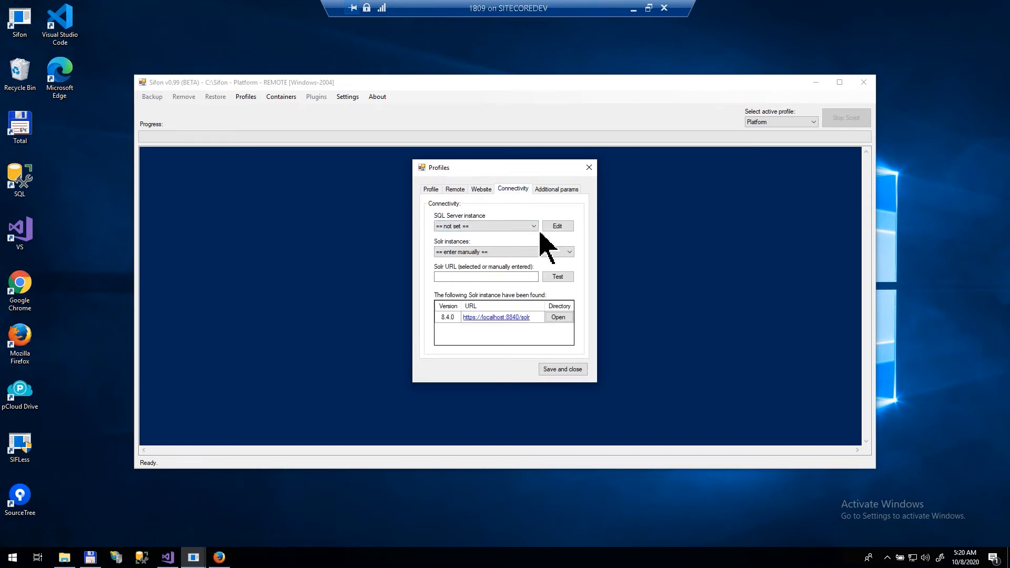
Step: Enter a SQL Server connection named Remote for instance (local) with the sa login and password
{"action": "left_click", "coordinate": [551, 226]}
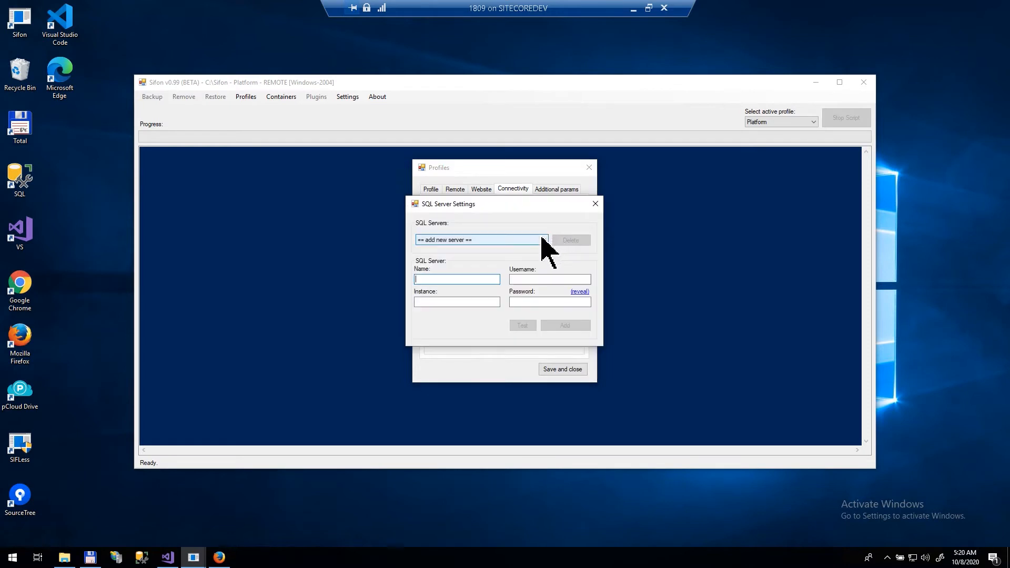
{"action": "type", "text": "Remote"}
{"action": "key", "text": "Tab"}
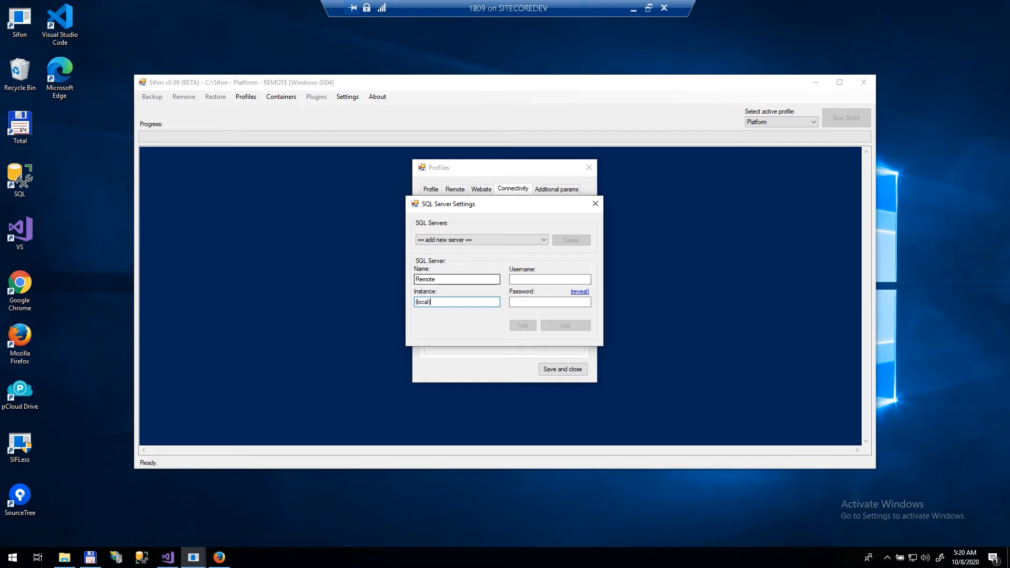
{"action": "double_click", "coordinate": [454, 281]}
{"action": "key", "text": "Tab"}
{"action": "left_click_drag", "start_coordinate": [458, 310], "coordinate": [395, 316]}
{"action": "double_click", "coordinate": [461, 306]}
{"action": "left_click", "coordinate": [537, 279]}
{"action": "type", "text": "sa"}
{"action": "key", "text": "Tab"}
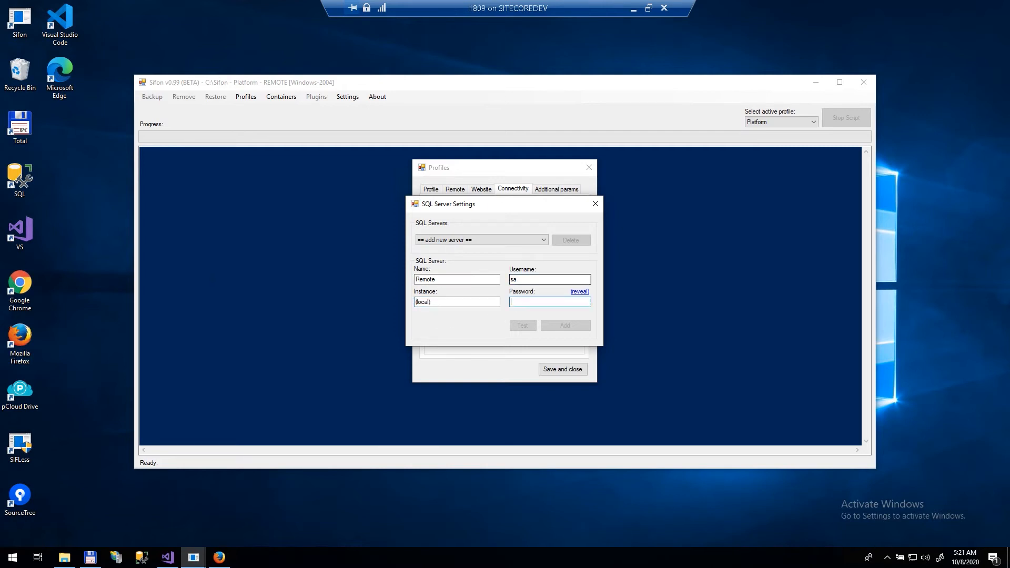
{"action": "type", "text": "**"}
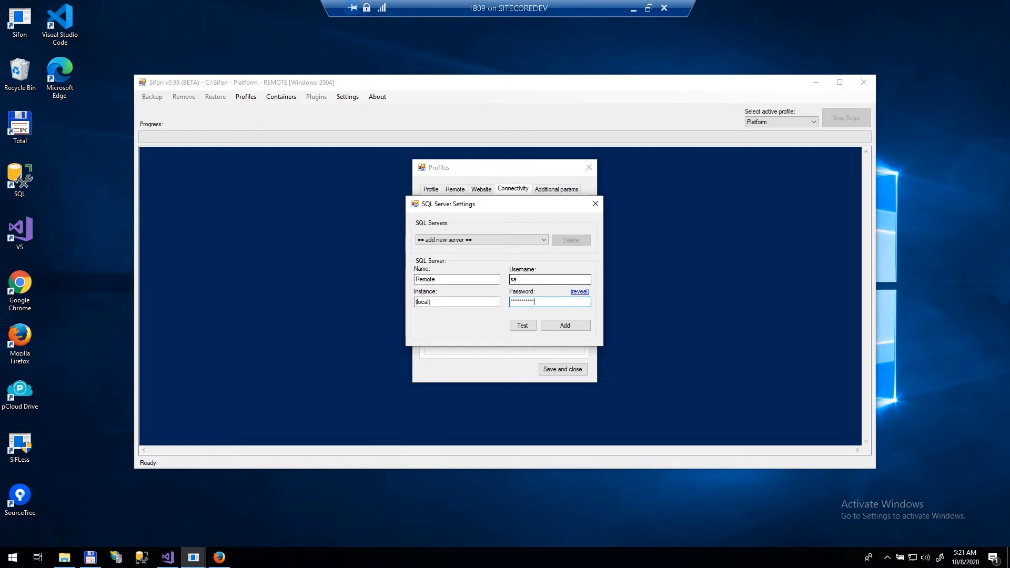
Step: Test the Remote connection successfully and add it as the profile's SQL Server
{"action": "left_click", "coordinate": [583, 292]}
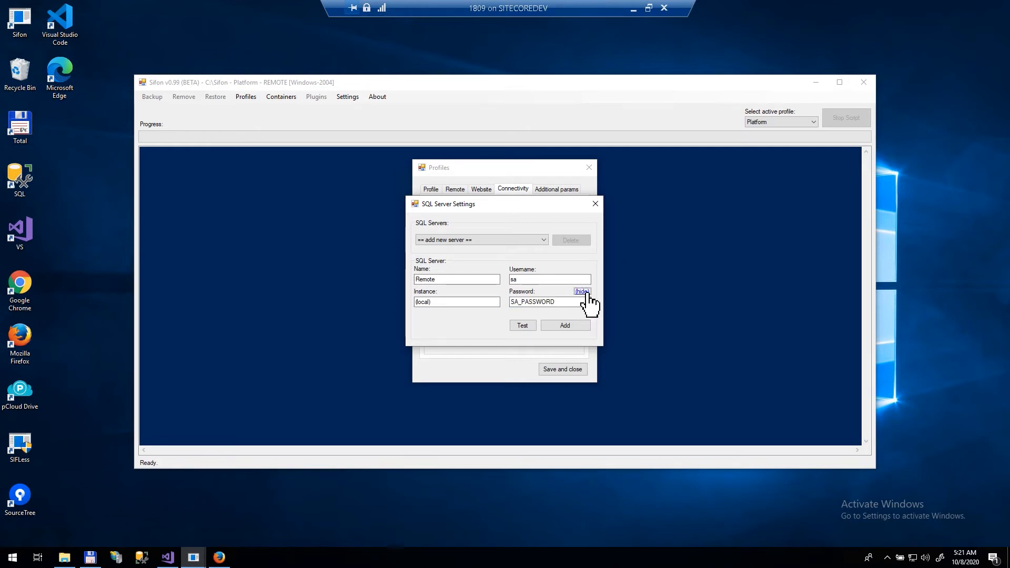
{"action": "left_click", "coordinate": [529, 326]}
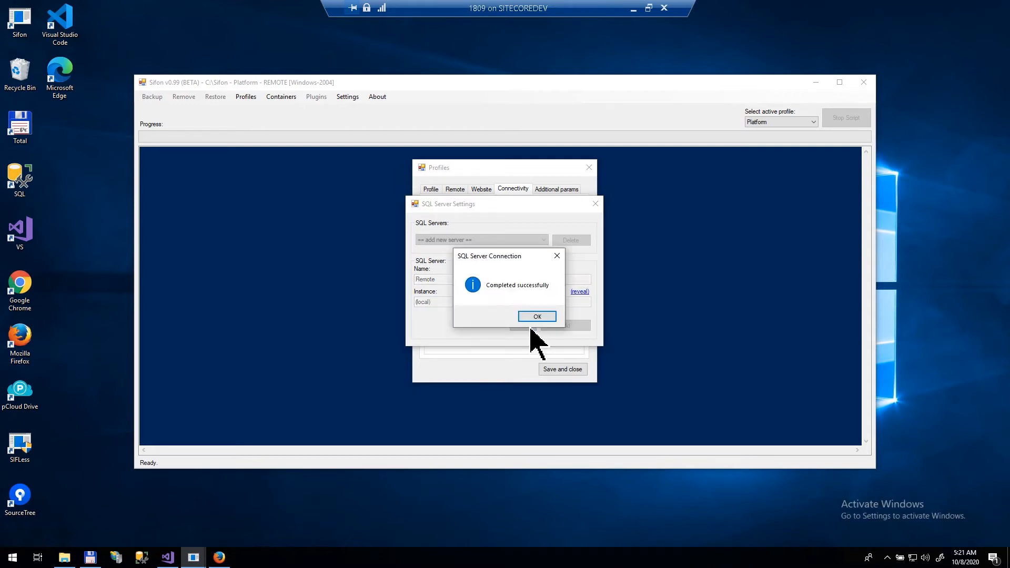
{"action": "left_click", "coordinate": [537, 317]}
{"action": "left_click", "coordinate": [565, 325]}
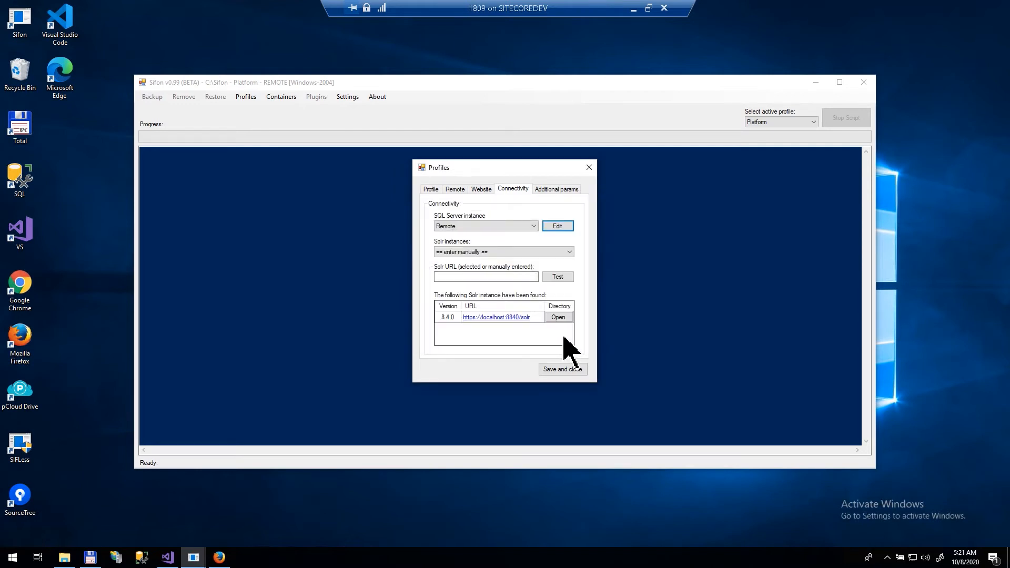
{"action": "left_click", "coordinate": [493, 253]}
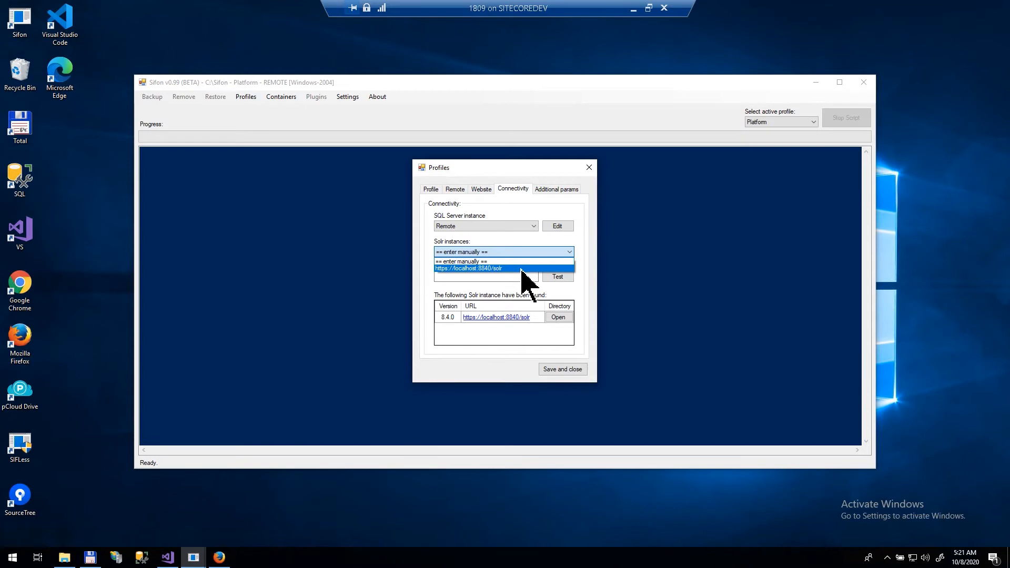
{"action": "left_click", "coordinate": [521, 269]}
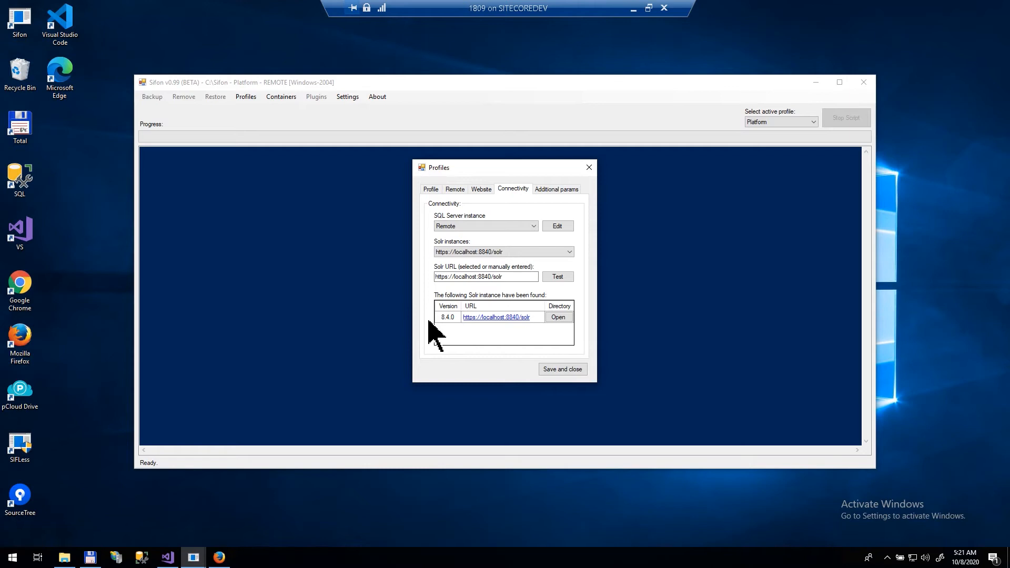
{"action": "left_click", "coordinate": [579, 370]}
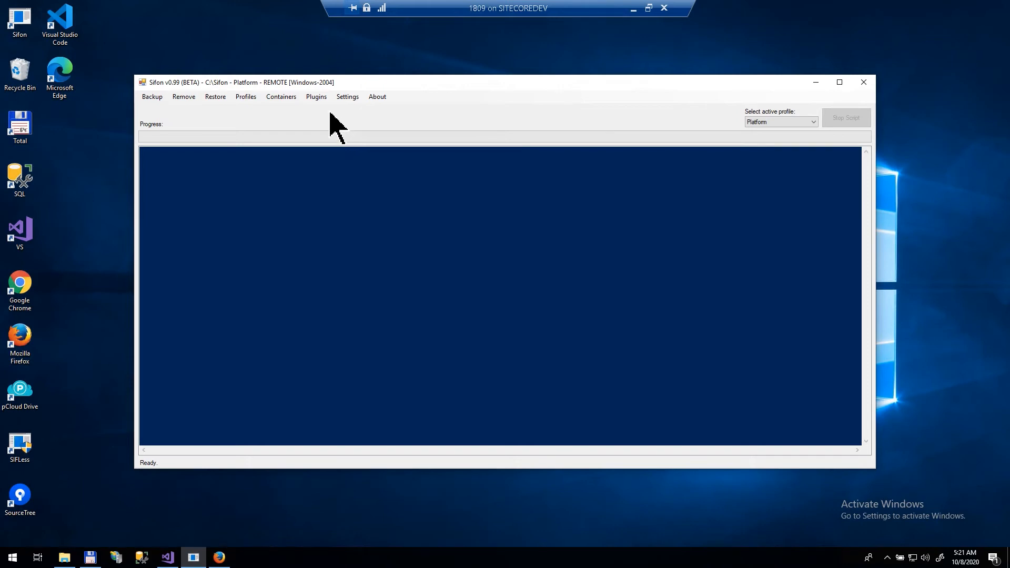
Step: Make Digital Ecosystem the active profile and download the community Sifon plugins from GitHub
{"action": "left_click", "coordinate": [325, 101]}
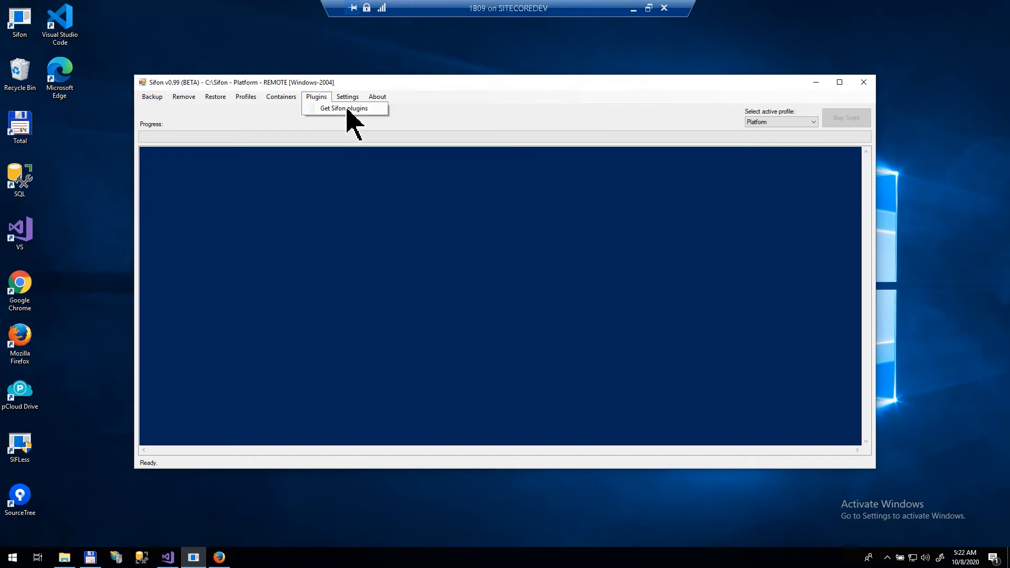
{"action": "left_click", "coordinate": [375, 112]}
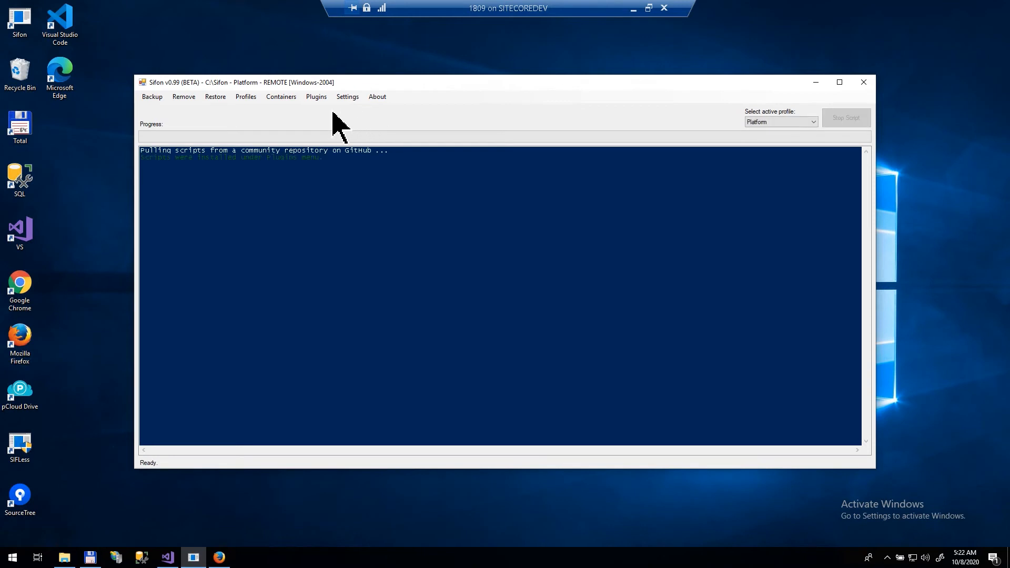
{"action": "left_click", "coordinate": [782, 122]}
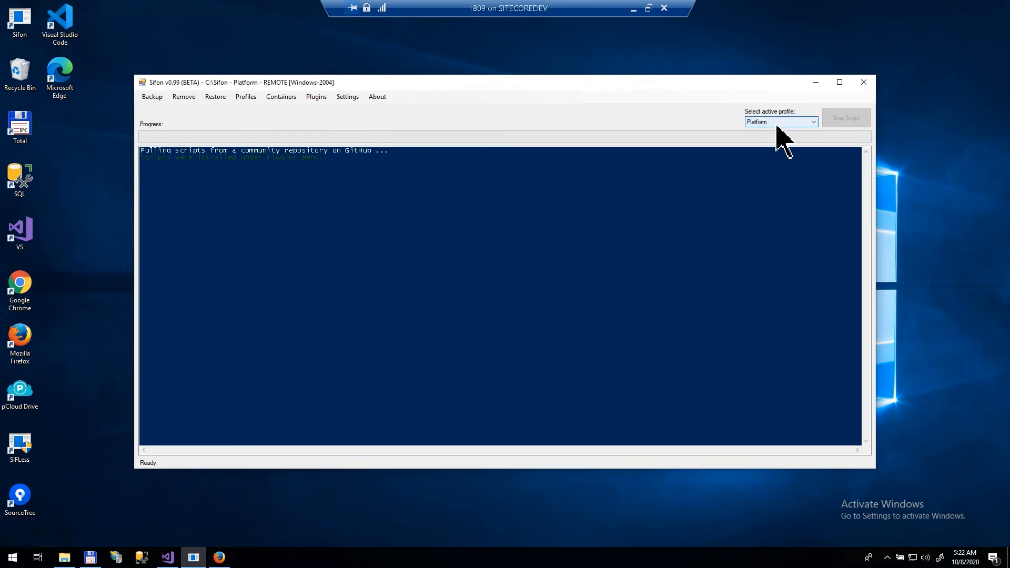
{"action": "left_click", "coordinate": [787, 146]}
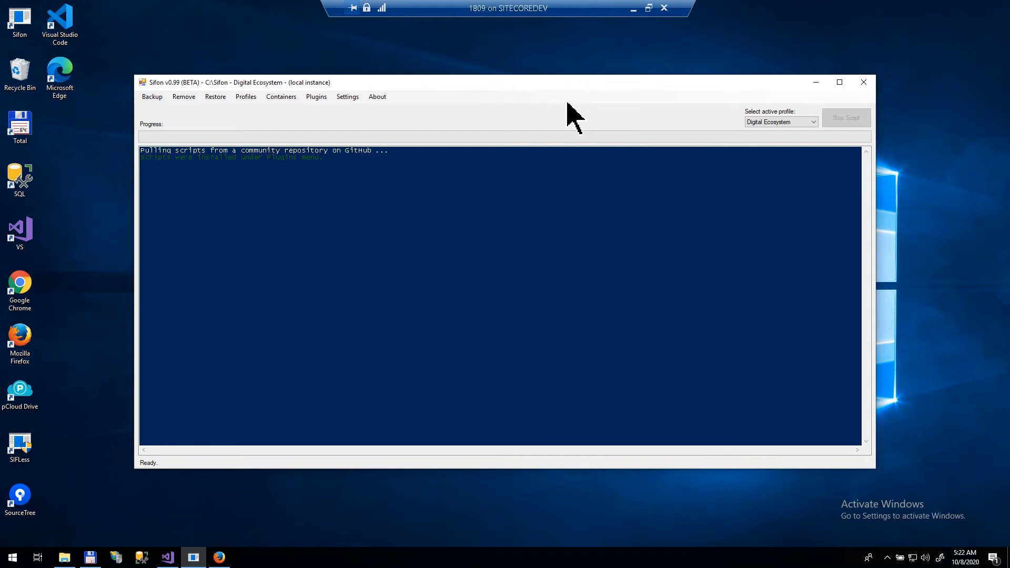
{"action": "left_click", "coordinate": [310, 100]}
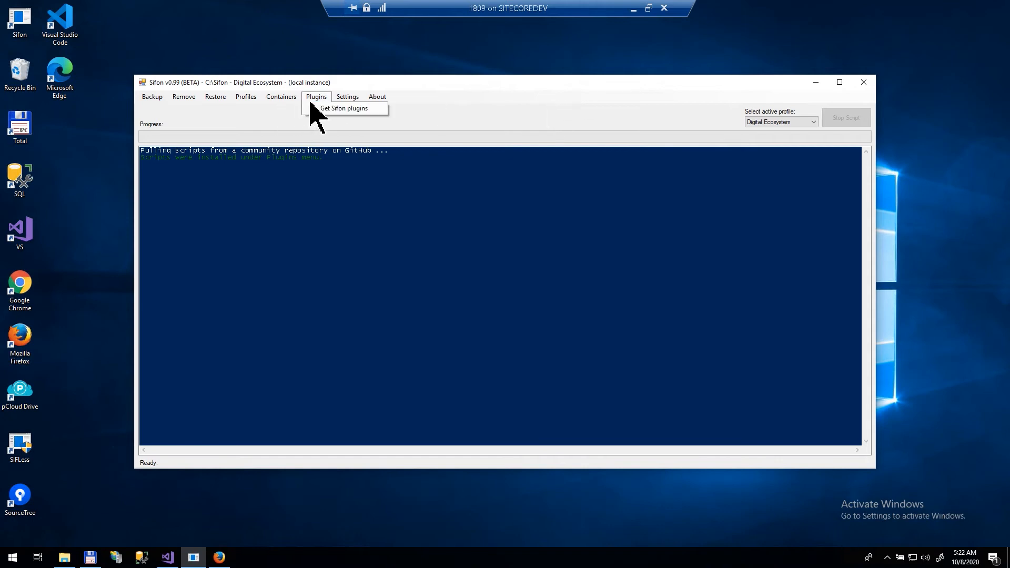
{"action": "left_click", "coordinate": [323, 107]}
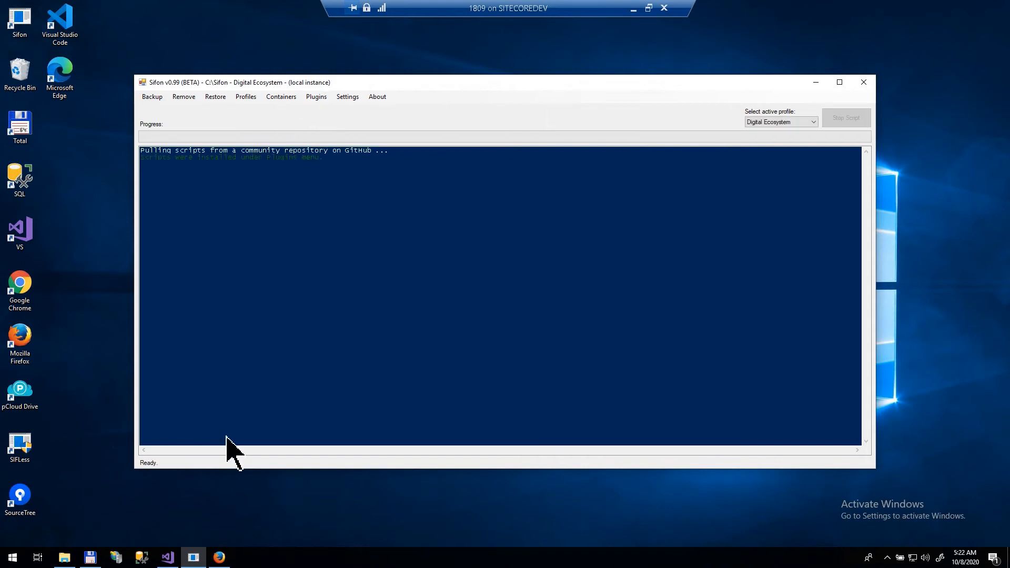
Step: View the Sifon.Plugins GitHub repository in Firefox, then return to Sifon
{"action": "left_click", "coordinate": [230, 558]}
{"action": "left_click", "coordinate": [175, 49]}
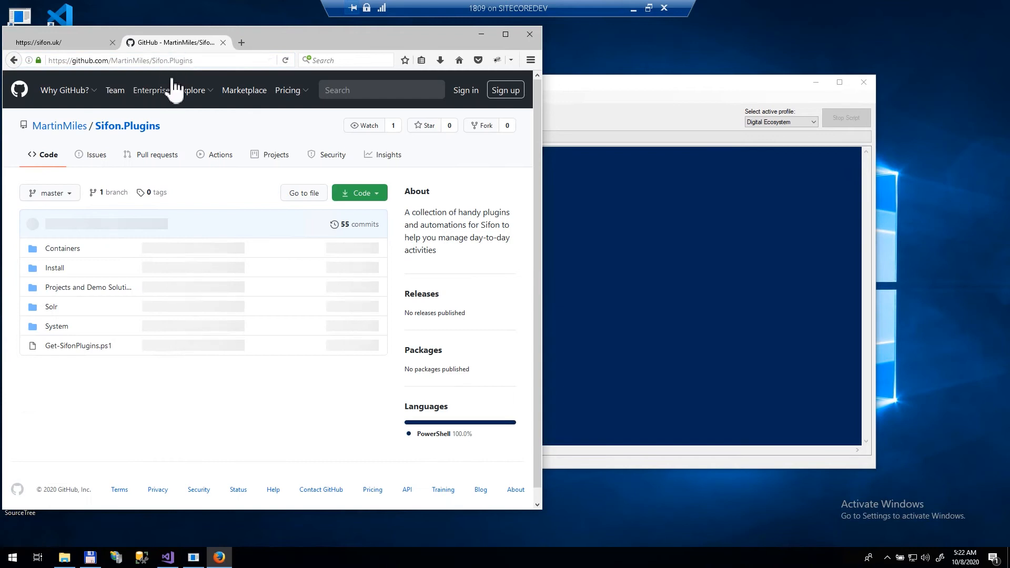
{"action": "left_click", "coordinate": [204, 61]}
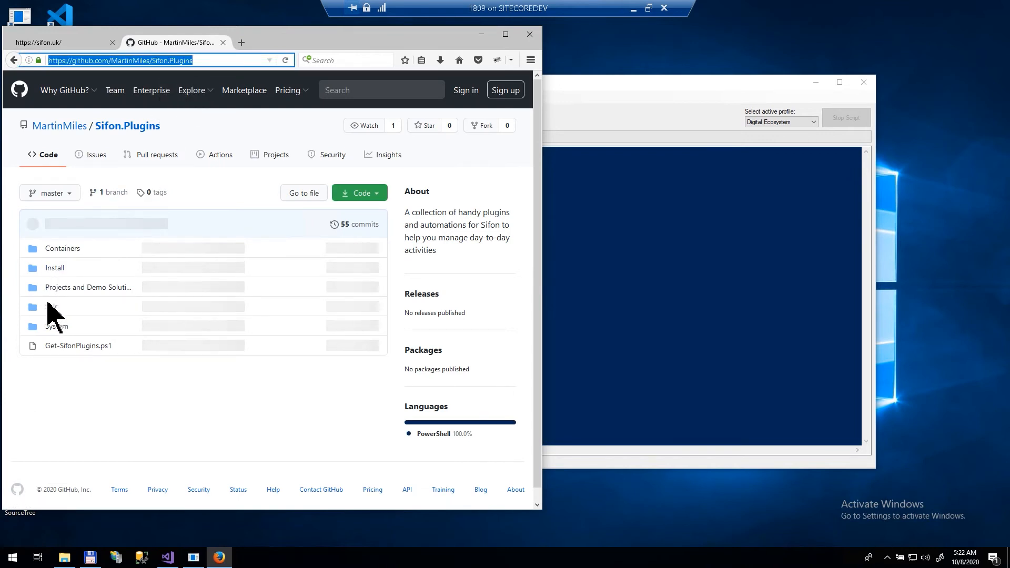
{"action": "left_click", "coordinate": [584, 118]}
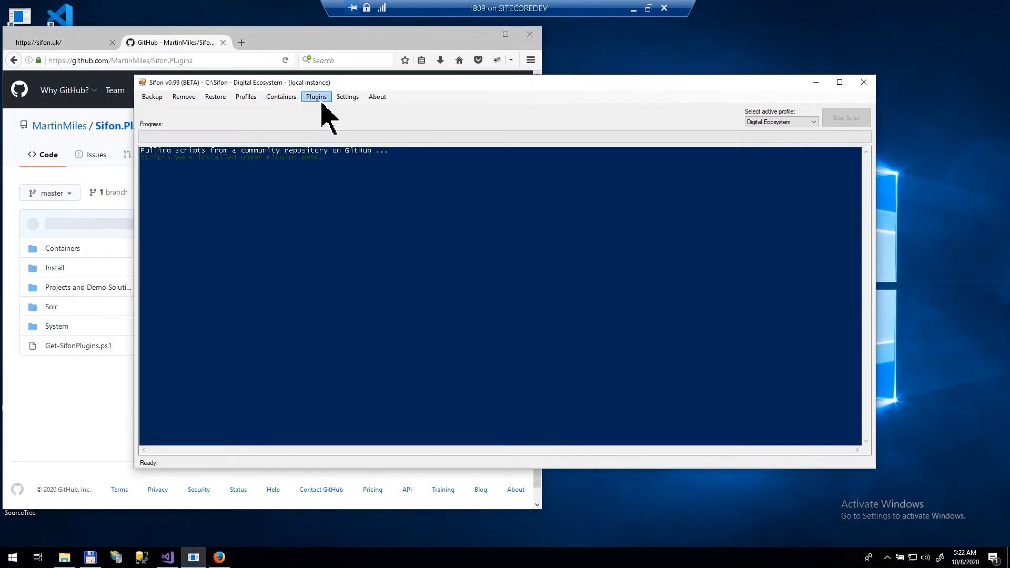
Step: Display system info for the local profile: Windows 10 Pro N build 1809, machine BASEDEV
{"action": "left_click", "coordinate": [318, 98]}
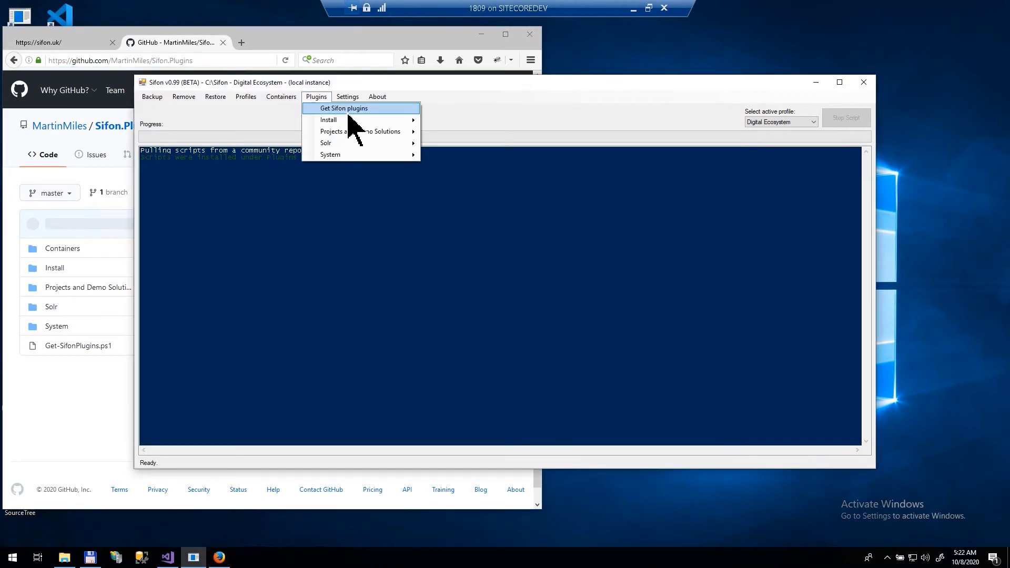
{"action": "mouse_move", "coordinate": [348, 119]}
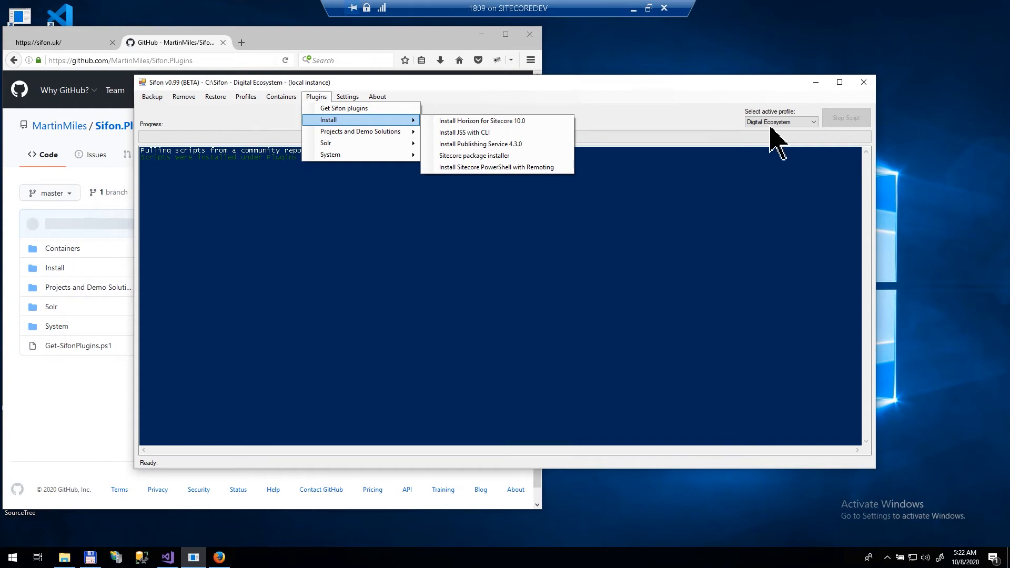
{"action": "mouse_move", "coordinate": [412, 157]}
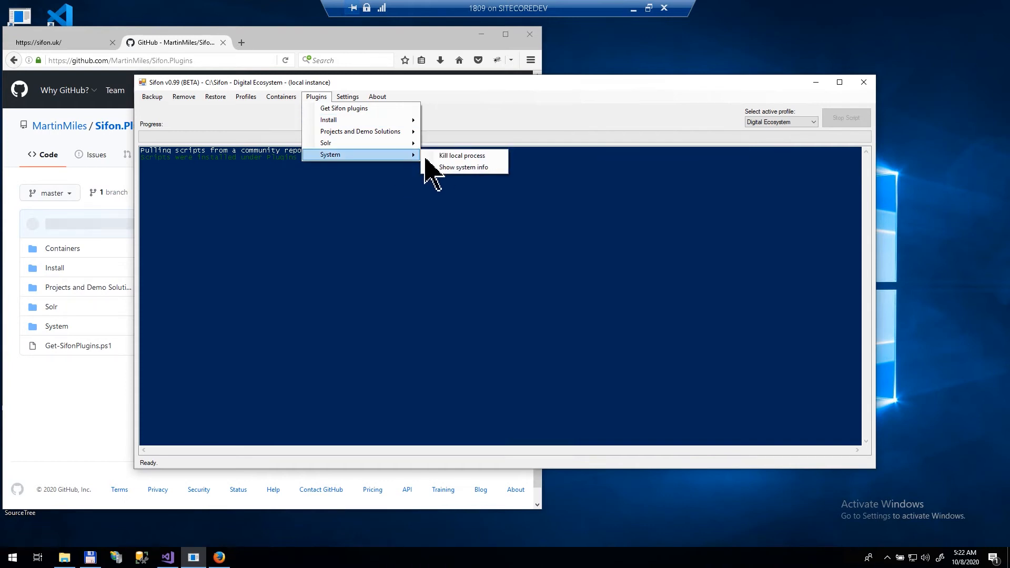
{"action": "left_click", "coordinate": [454, 167]}
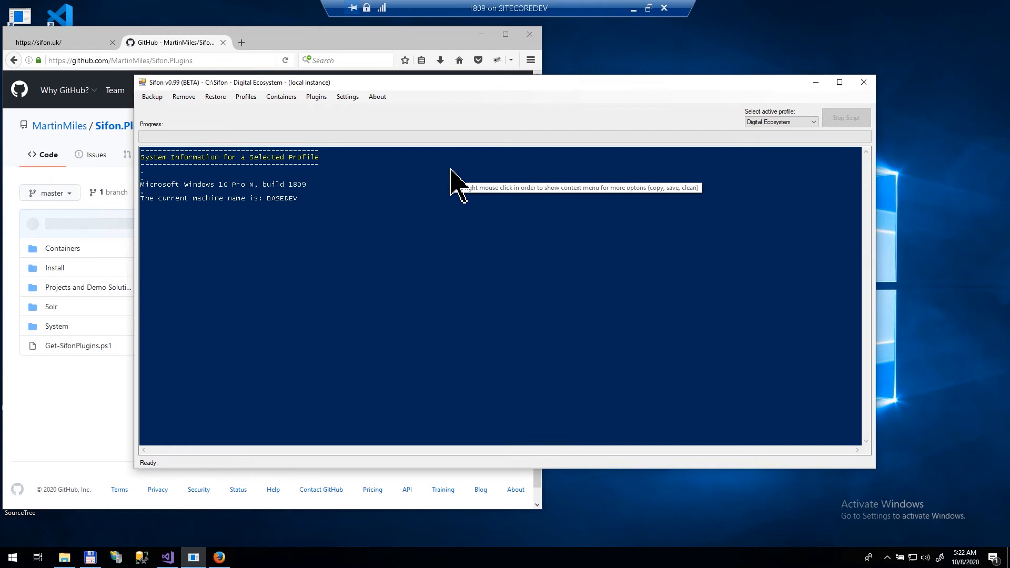
{"action": "left_click", "coordinate": [275, 198]}
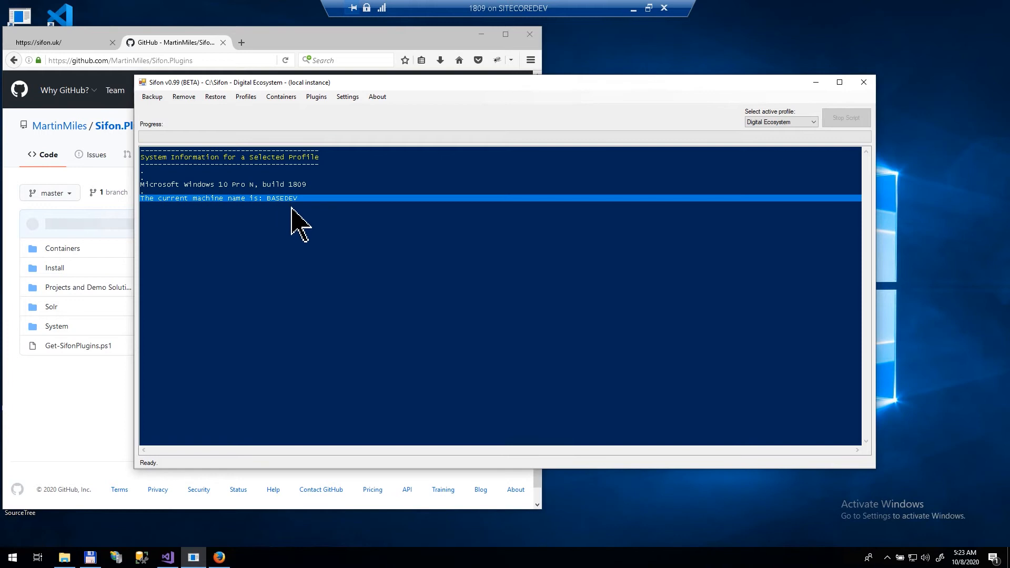
Step: Switch to the Platform profile, clear the console, and show its system info (build 2004)
{"action": "left_click", "coordinate": [789, 122]}
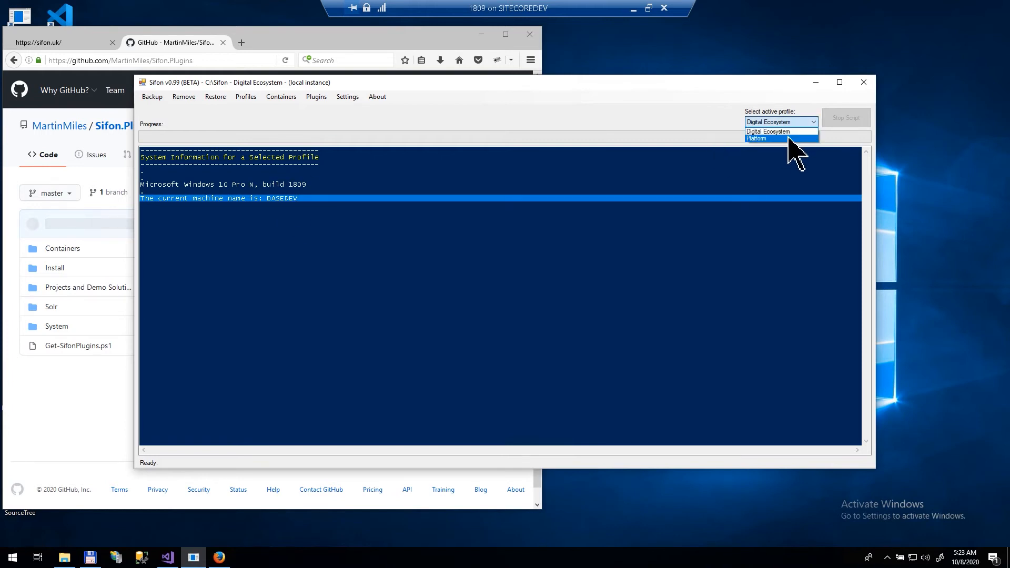
{"action": "left_click", "coordinate": [789, 139]}
{"action": "right_click", "coordinate": [597, 250]}
{"action": "left_click", "coordinate": [600, 279]}
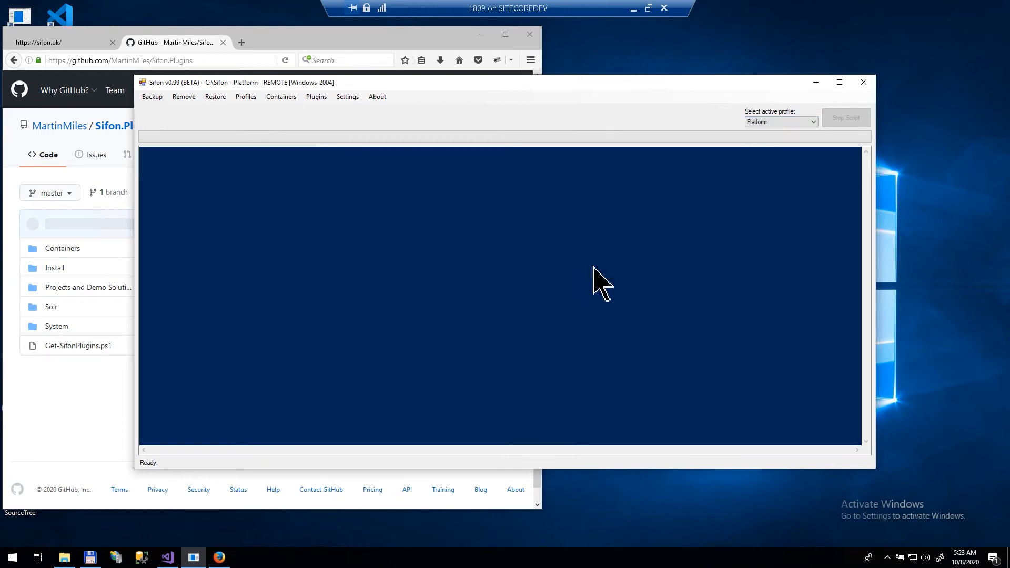
{"action": "left_click", "coordinate": [315, 97]}
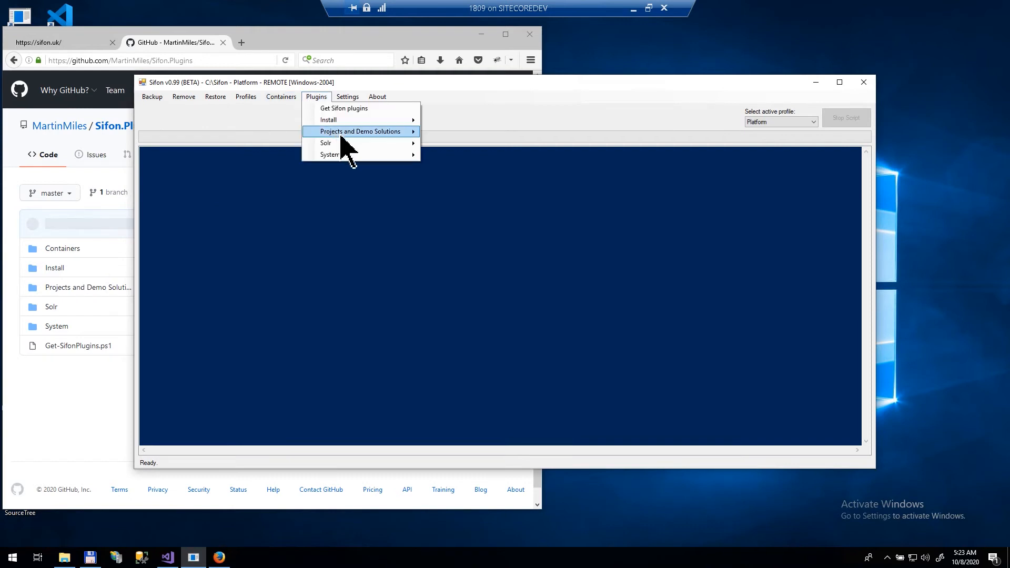
{"action": "mouse_move", "coordinate": [374, 155]}
{"action": "left_click", "coordinate": [435, 165]}
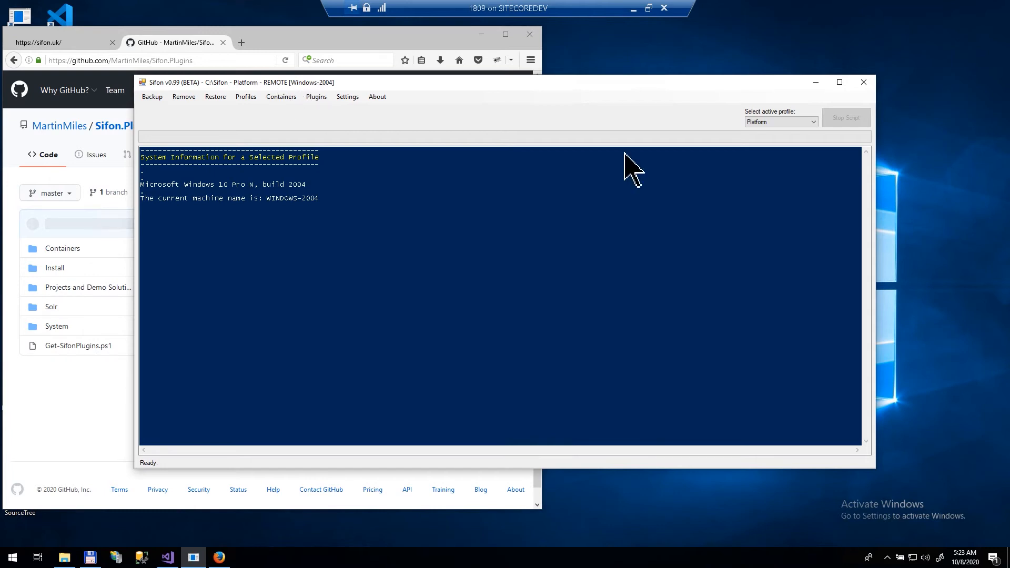
Step: Switch back to the Digital Ecosystem profile and clear the output console
{"action": "left_click", "coordinate": [763, 122]}
{"action": "left_click", "coordinate": [762, 132]}
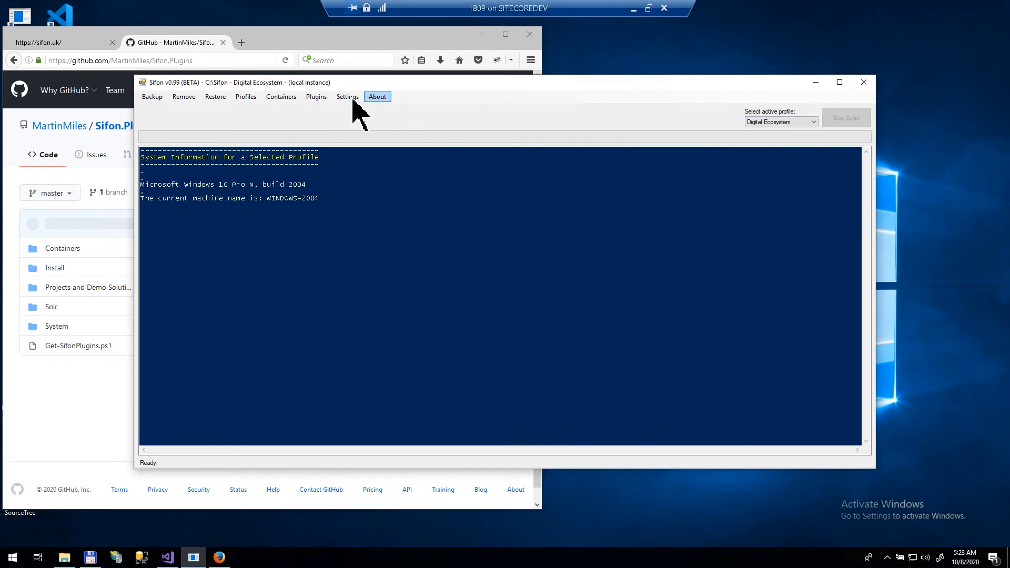
{"action": "right_click", "coordinate": [385, 189]}
{"action": "left_click", "coordinate": [408, 220]}
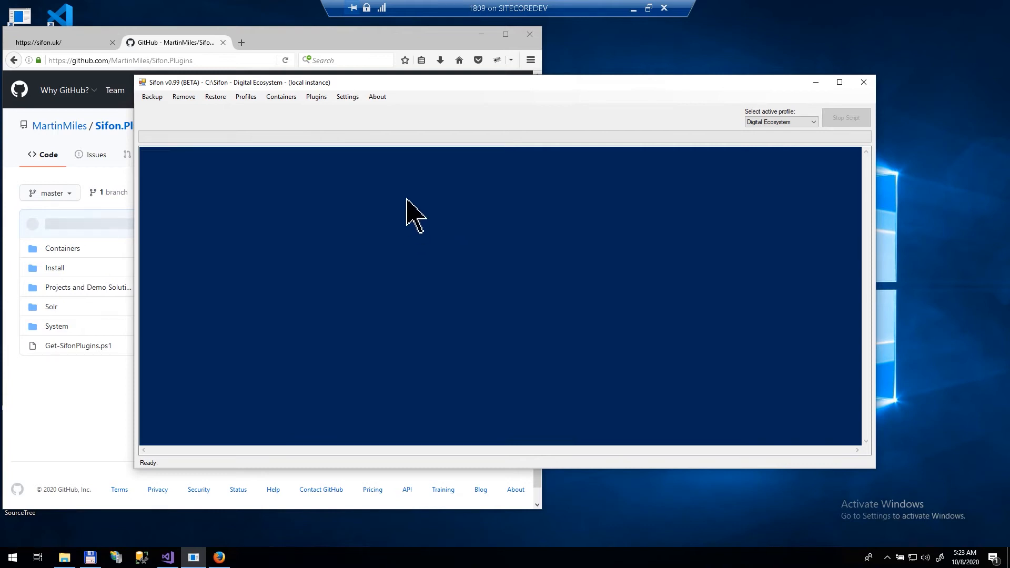
Step: Enter the Sitecore portal username and password, confirm they are valid, and save them
{"action": "left_click", "coordinate": [348, 100]}
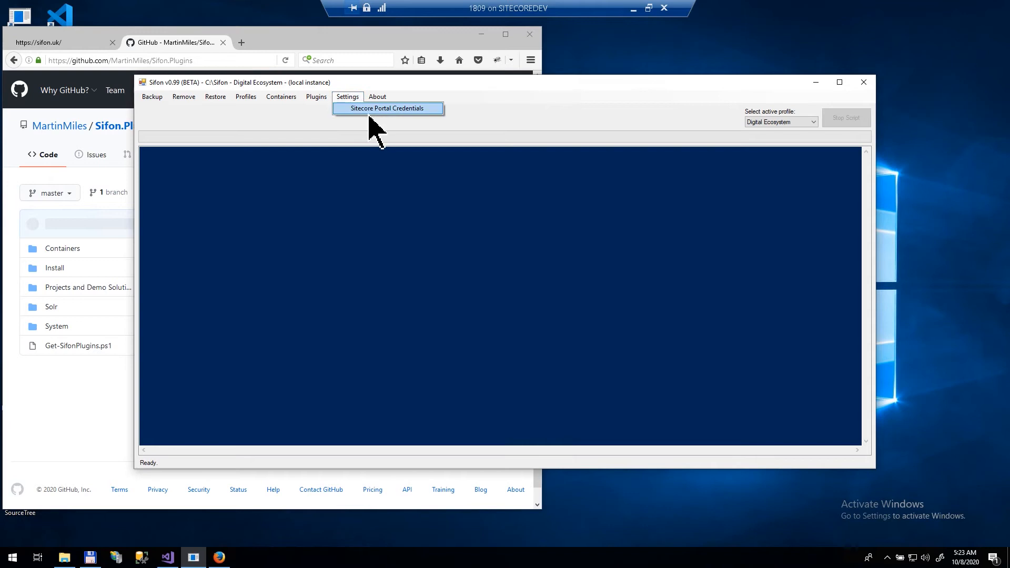
{"action": "left_click", "coordinate": [437, 109]}
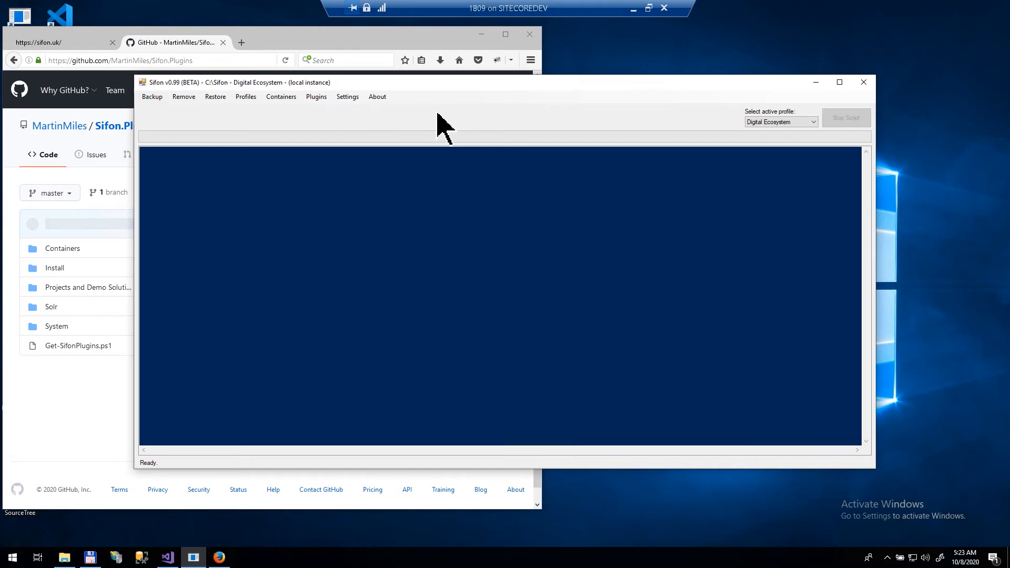
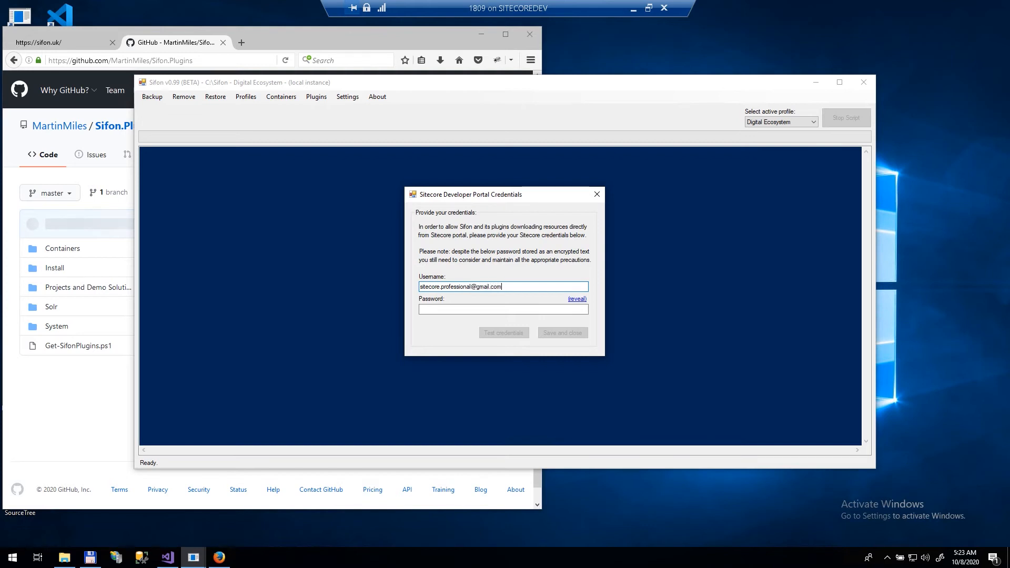
{"action": "key", "text": "Tab"}
{"action": "type", "text": "*"}
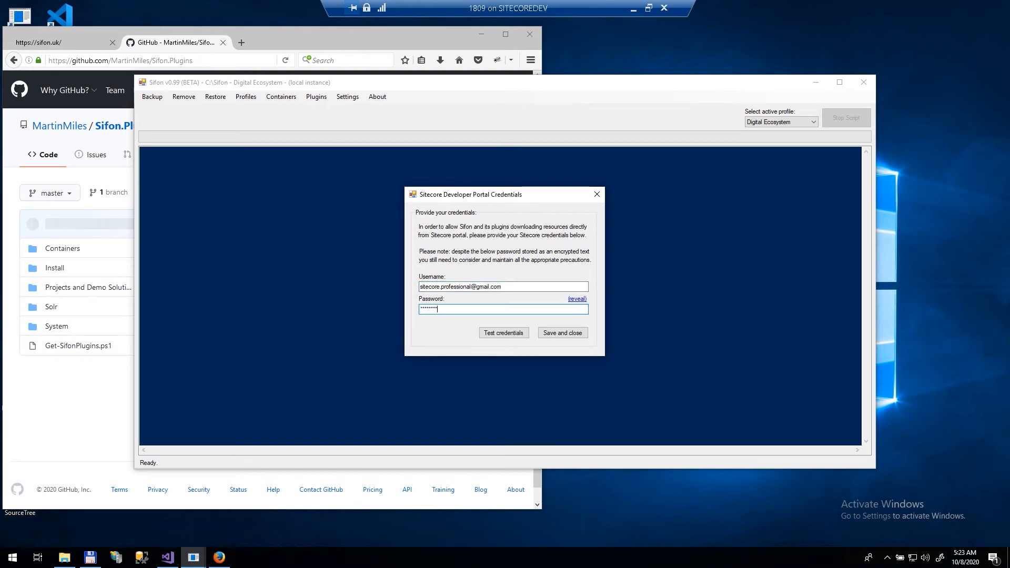
{"action": "left_click", "coordinate": [501, 334]}
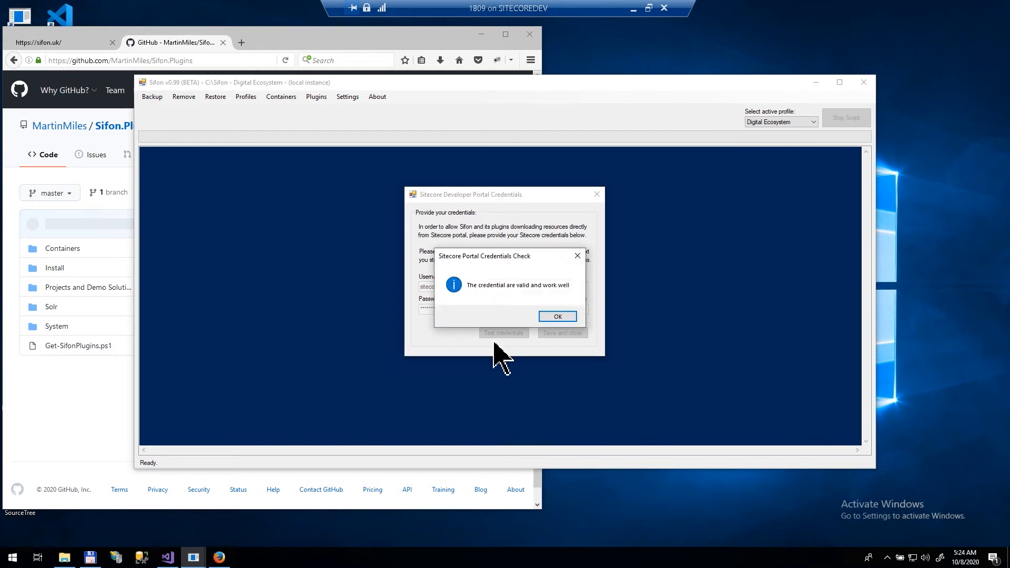
{"action": "left_click", "coordinate": [555, 317]}
{"action": "left_click", "coordinate": [554, 333]}
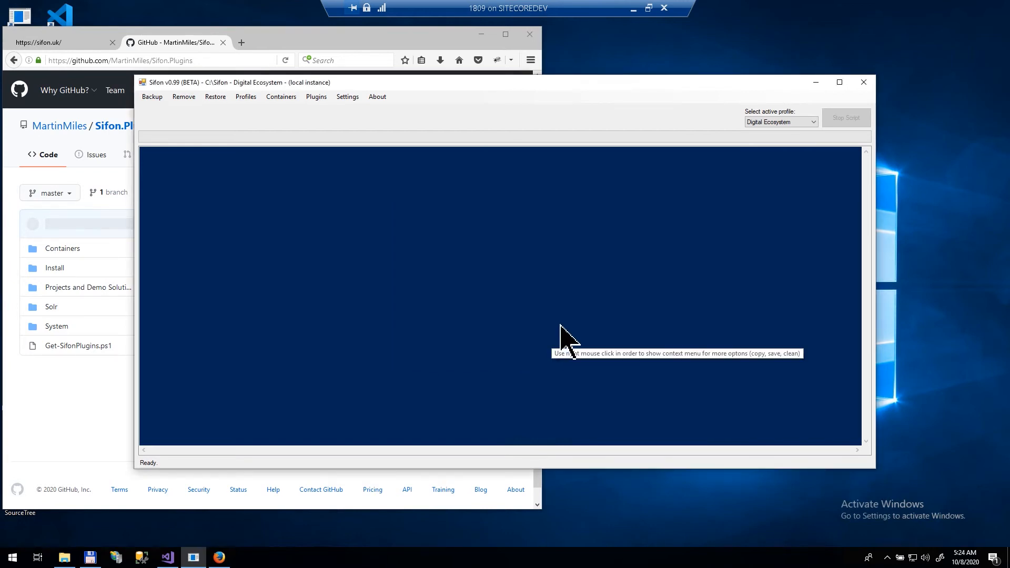
{"action": "left_click", "coordinate": [316, 97]}
{"action": "mouse_move", "coordinate": [344, 124]}
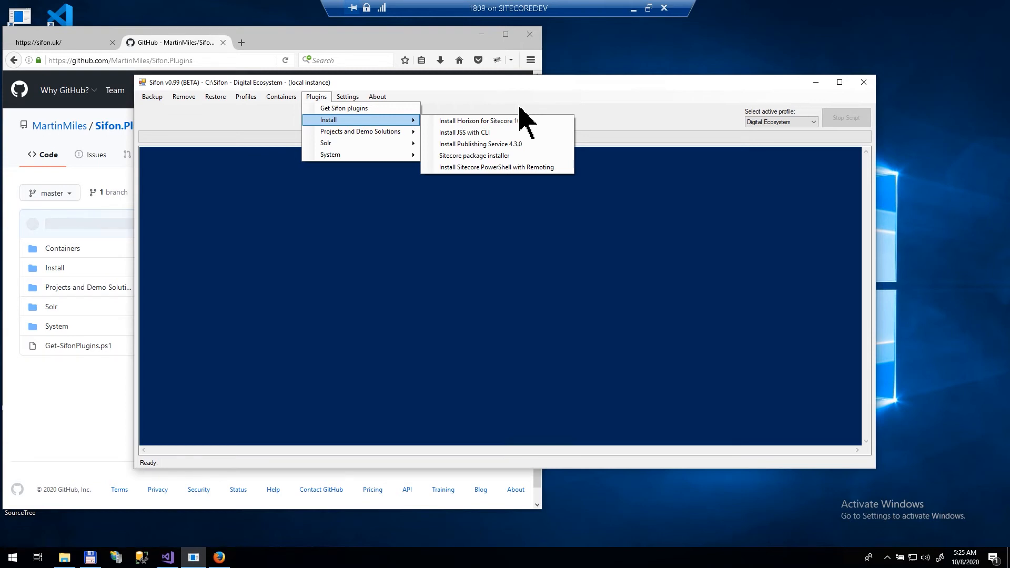
{"action": "left_click", "coordinate": [562, 112]}
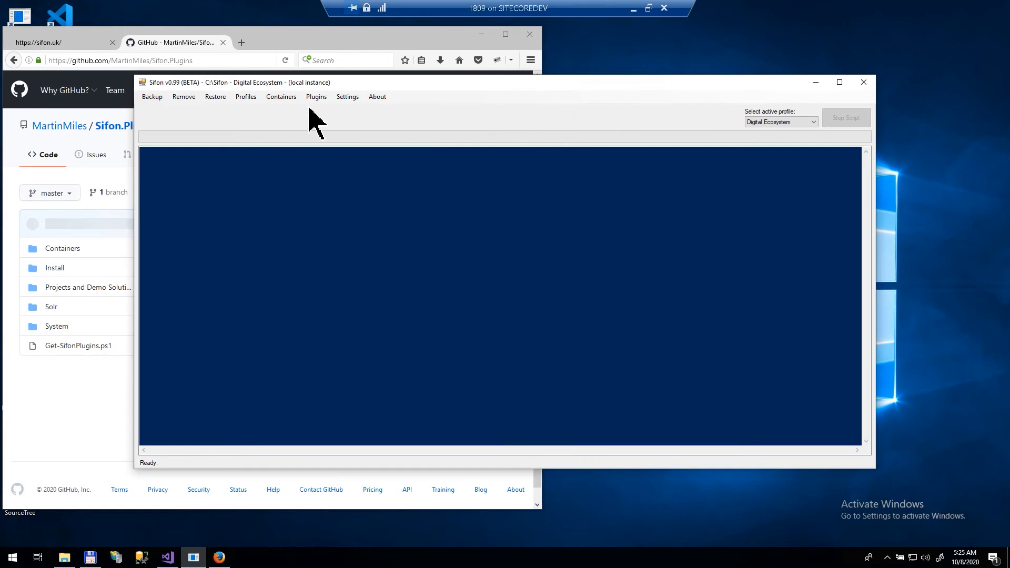
Step: Create the 'Sitecore 10 XP0 - Getting Started' container profile from defaults (repository folder getting-started)
{"action": "left_click", "coordinate": [280, 101]}
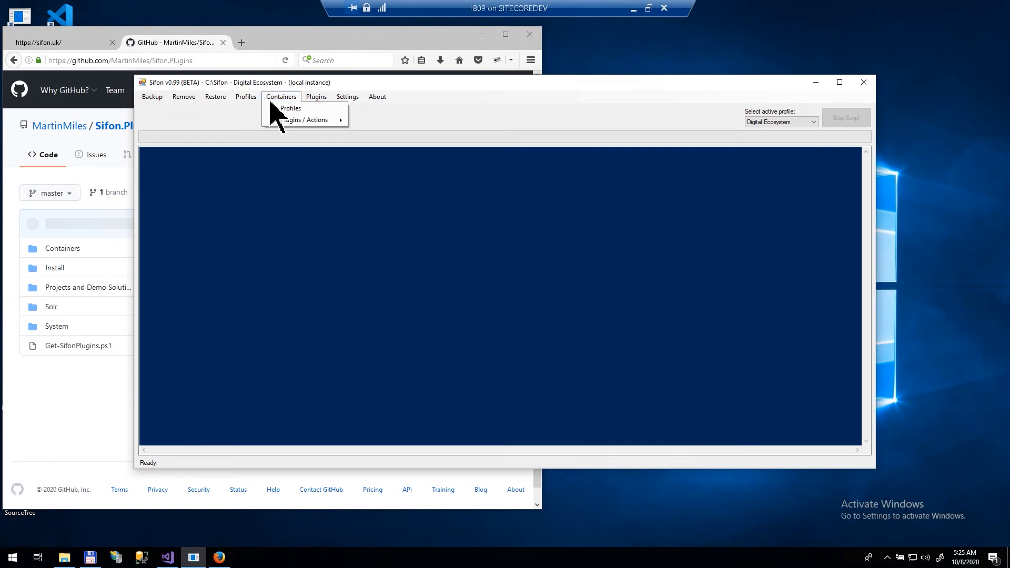
{"action": "left_click", "coordinate": [311, 109]}
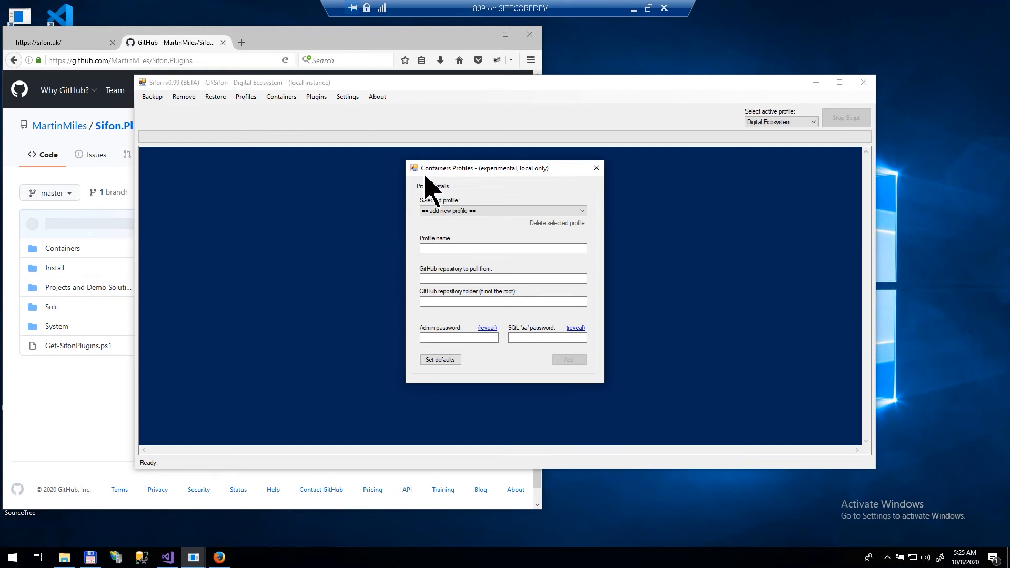
{"action": "left_click", "coordinate": [443, 362]}
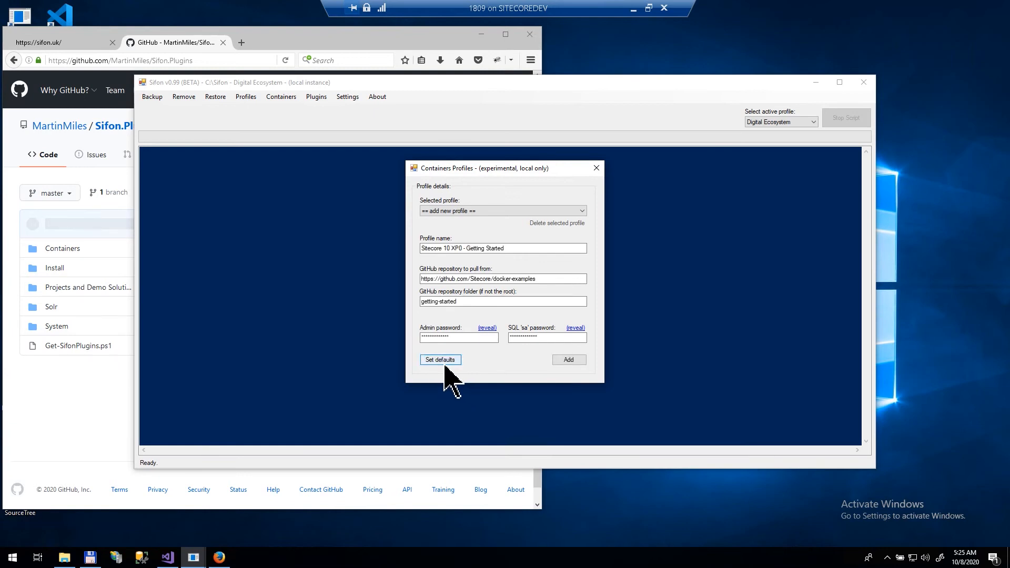
{"action": "left_click", "coordinate": [544, 251]}
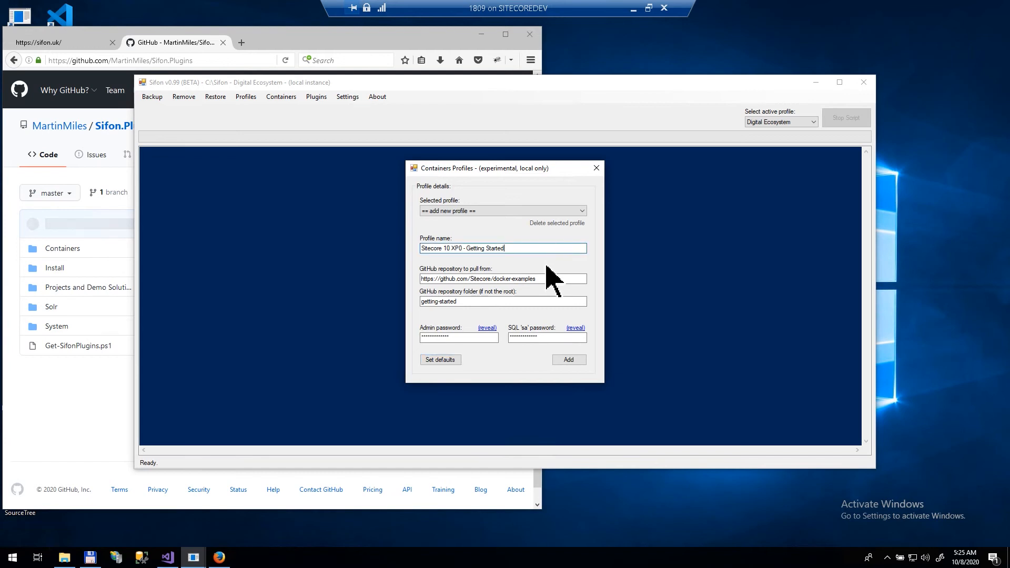
{"action": "left_click_drag", "start_coordinate": [462, 302], "coordinate": [420, 318]}
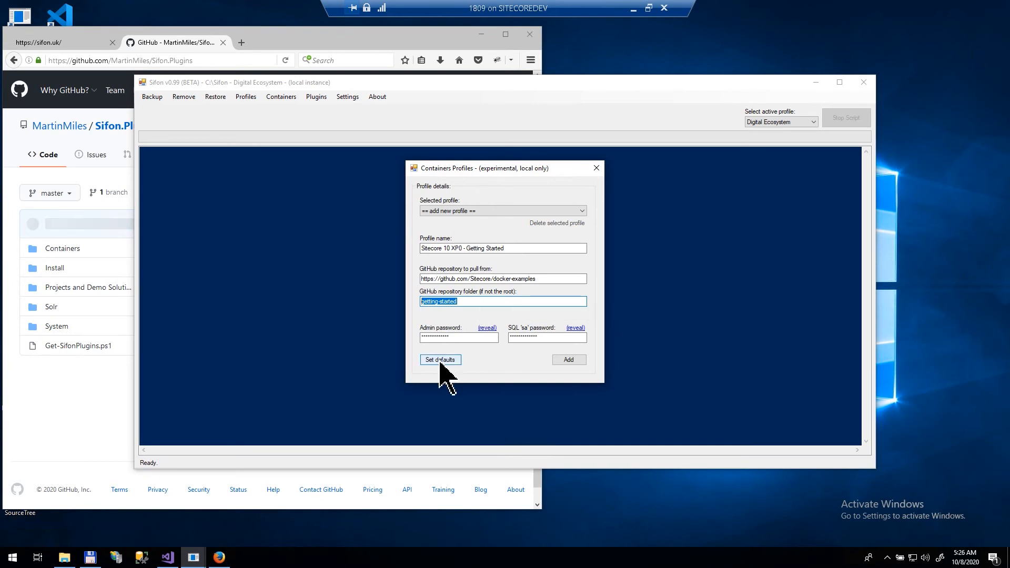
{"action": "left_click", "coordinate": [567, 361]}
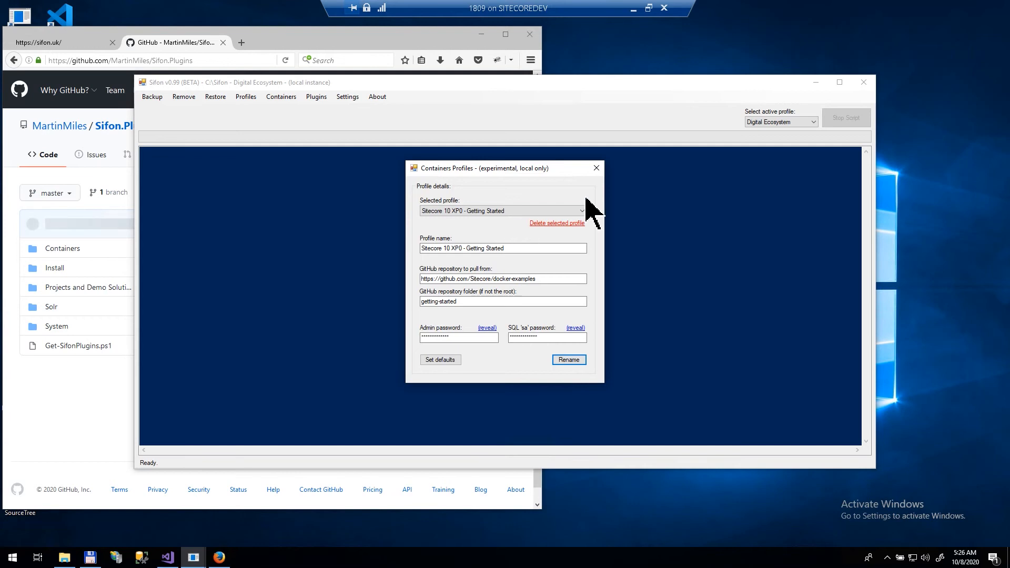
{"action": "left_click", "coordinate": [597, 169]}
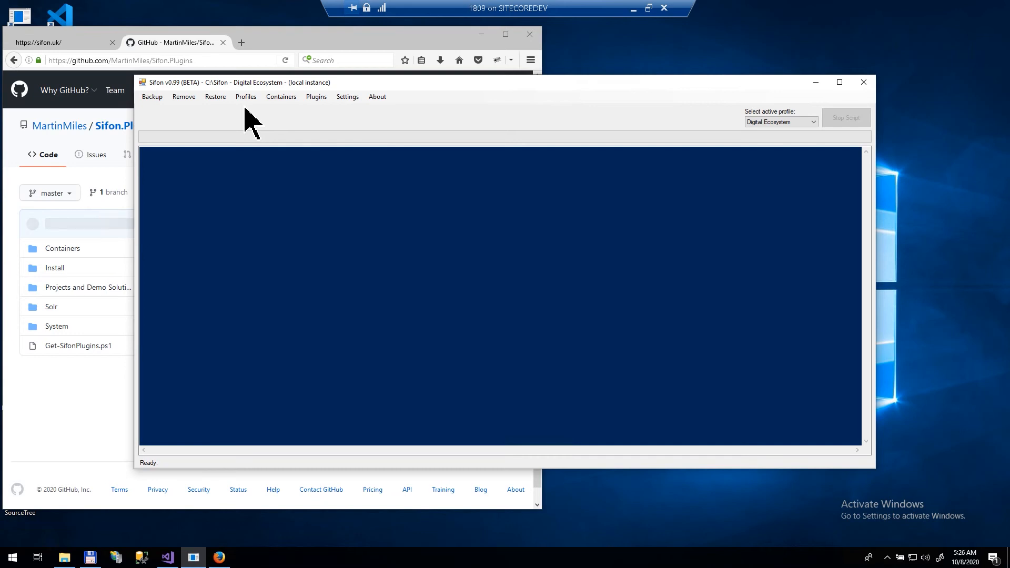
{"action": "left_click", "coordinate": [282, 98]}
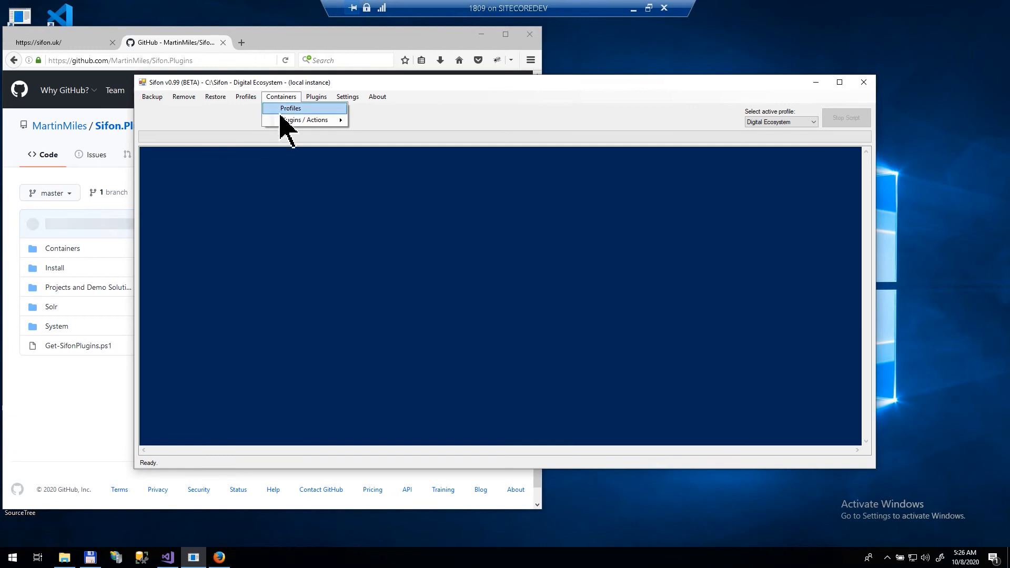
{"action": "mouse_move", "coordinate": [277, 122]}
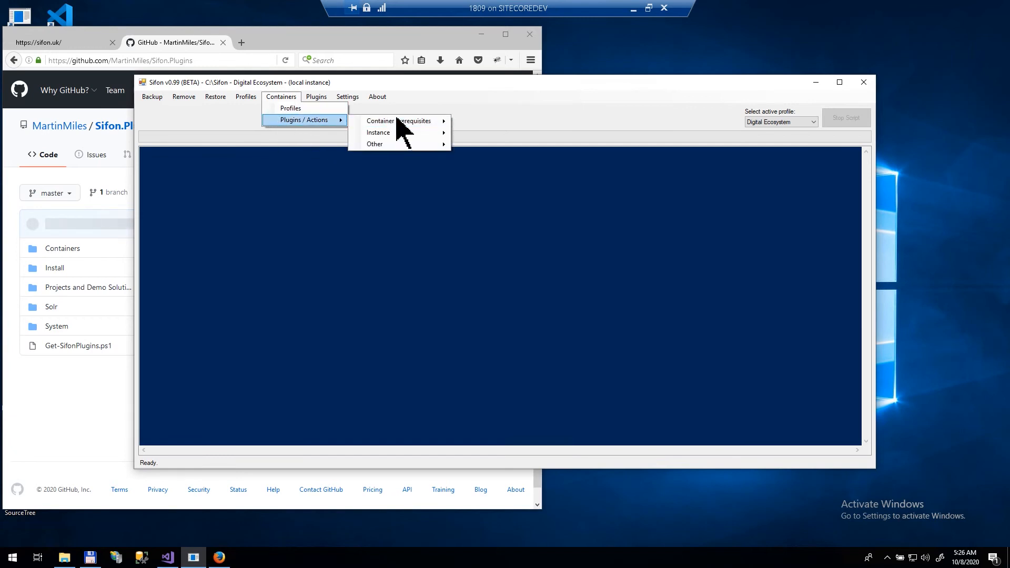
{"action": "mouse_move", "coordinate": [428, 122]}
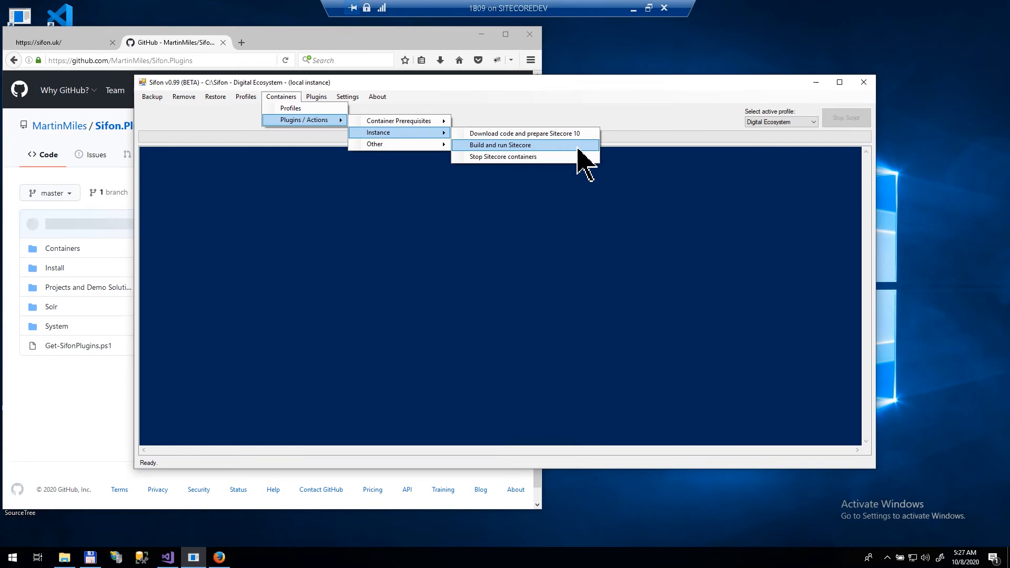
{"action": "left_click", "coordinate": [649, 129]}
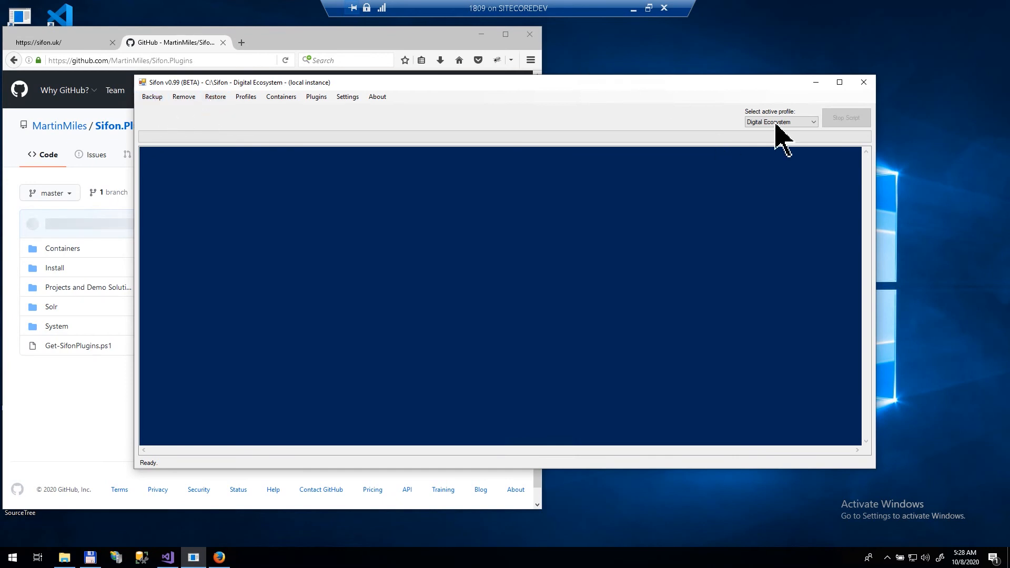
Step: Make Platform the active profile and choose platform.local as the instance to back up
{"action": "left_click", "coordinate": [801, 125]}
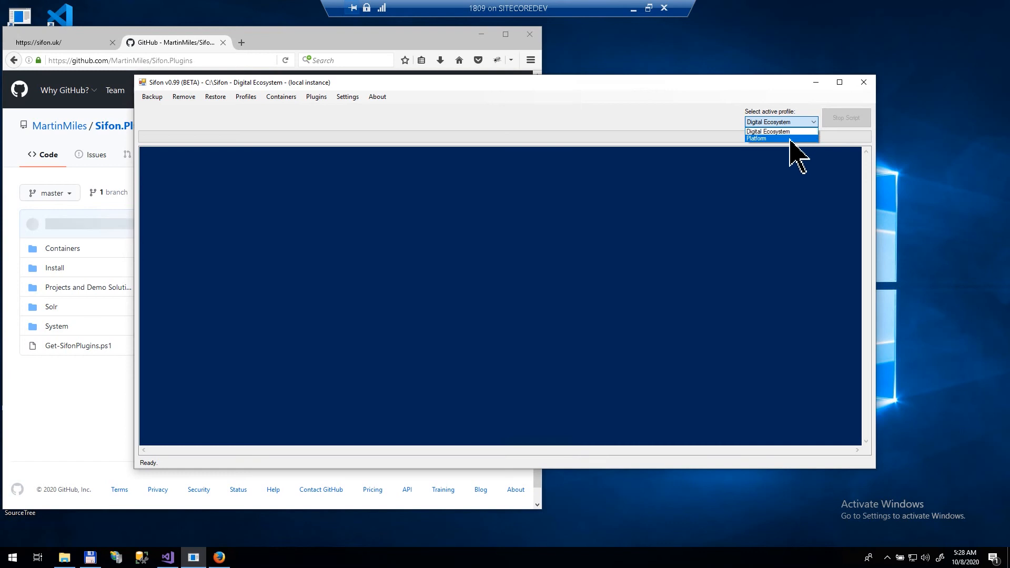
{"action": "left_click", "coordinate": [792, 138]}
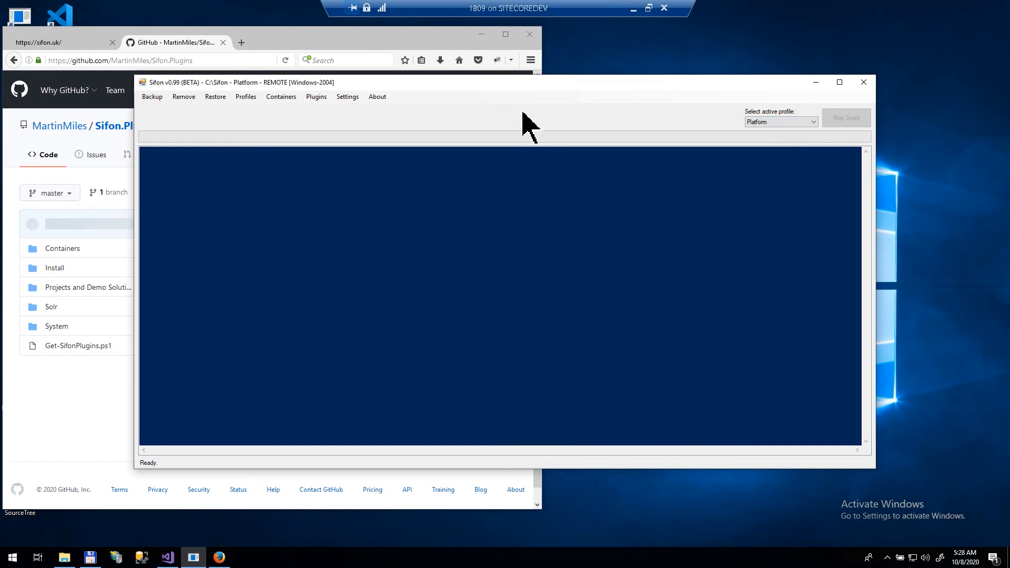
{"action": "left_click", "coordinate": [152, 97]}
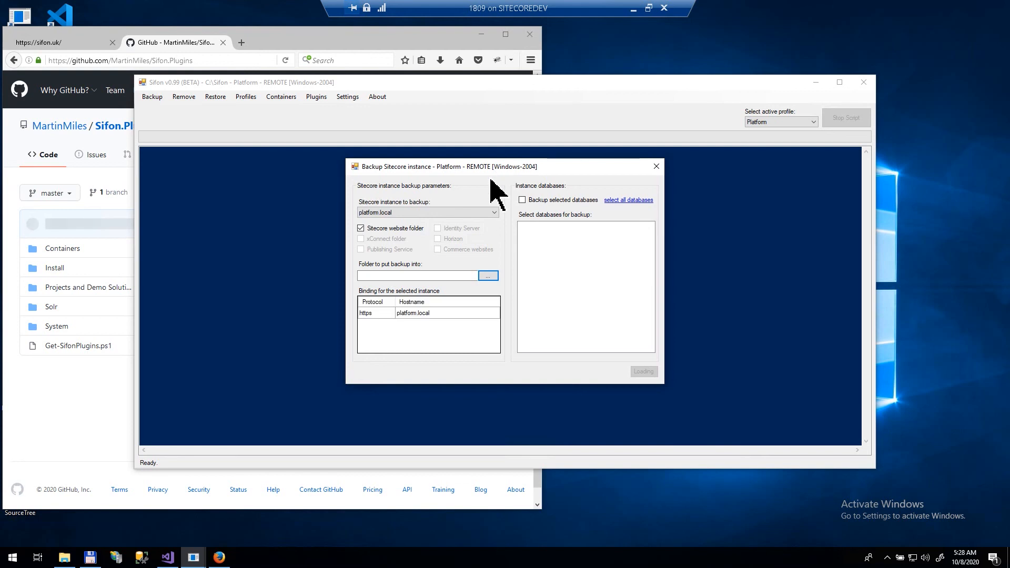
{"action": "left_click", "coordinate": [482, 212]}
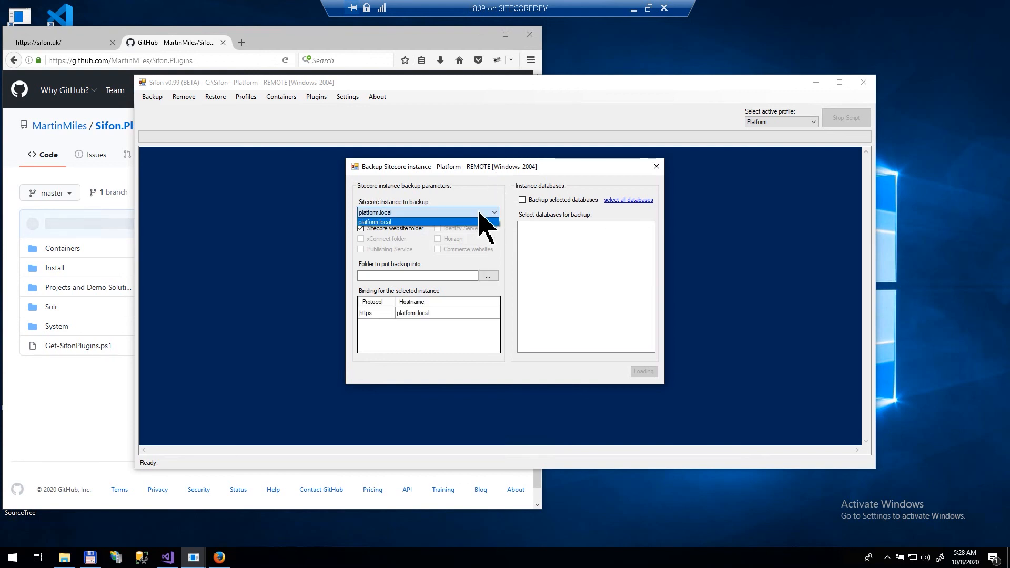
{"action": "left_click", "coordinate": [467, 205]}
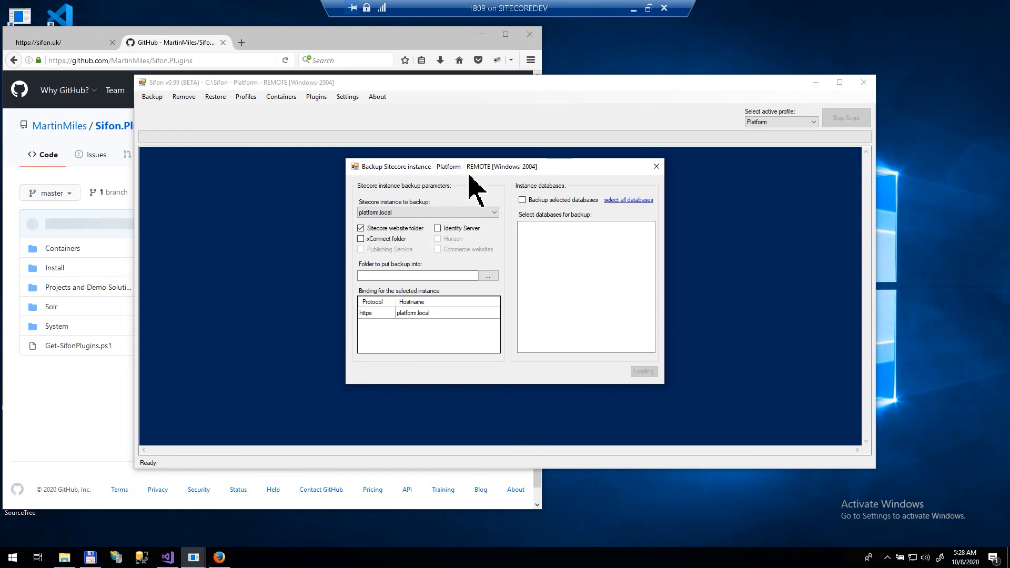
Step: Include Identity Server, the xConnect folder and all 16 databases in the backup
{"action": "left_click", "coordinate": [439, 230]}
{"action": "left_click", "coordinate": [361, 240]}
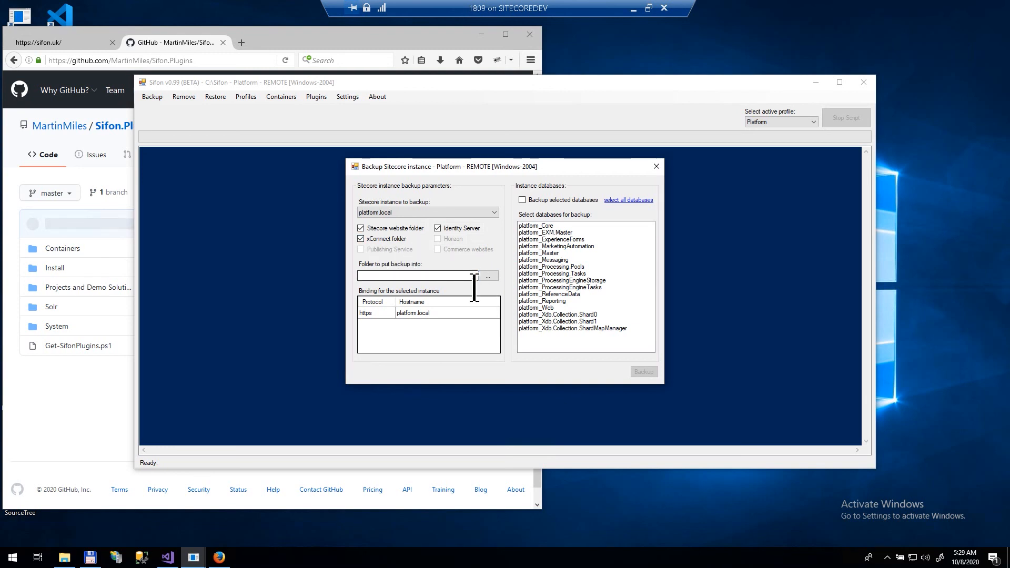
{"action": "left_click", "coordinate": [564, 226]}
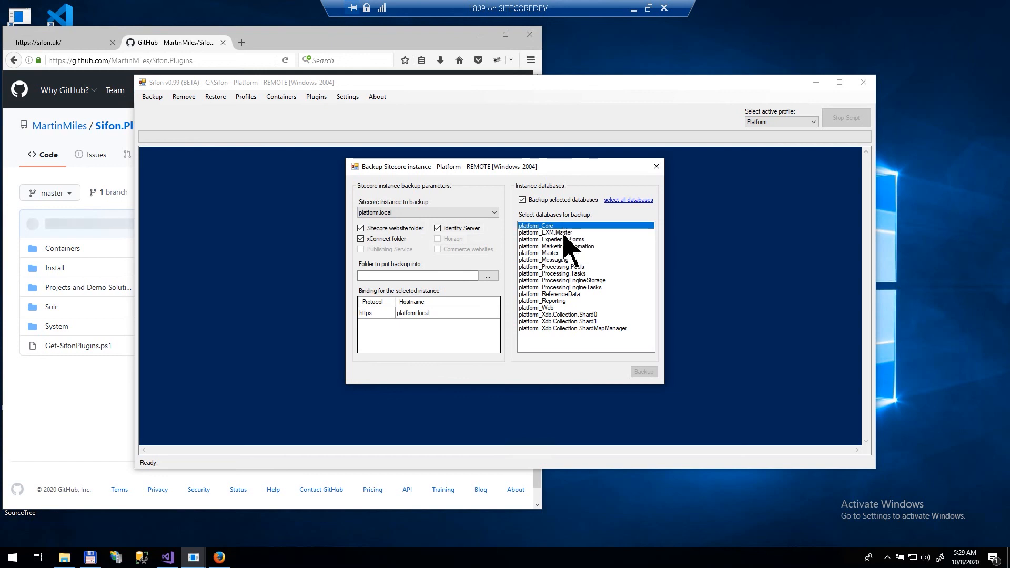
{"action": "left_click", "coordinate": [593, 328]}
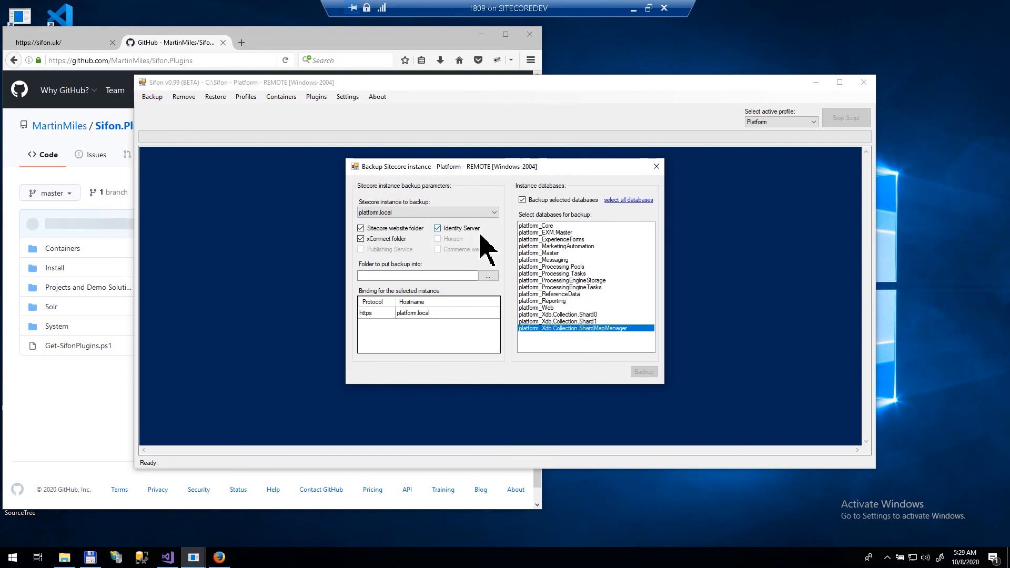
{"action": "left_click", "coordinate": [631, 201]}
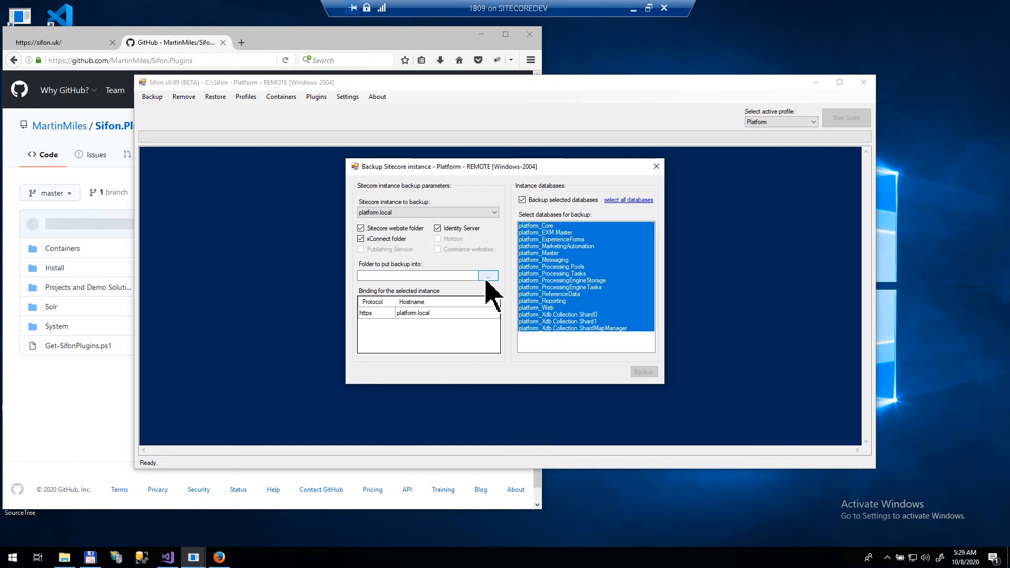
{"action": "left_click", "coordinate": [487, 277]}
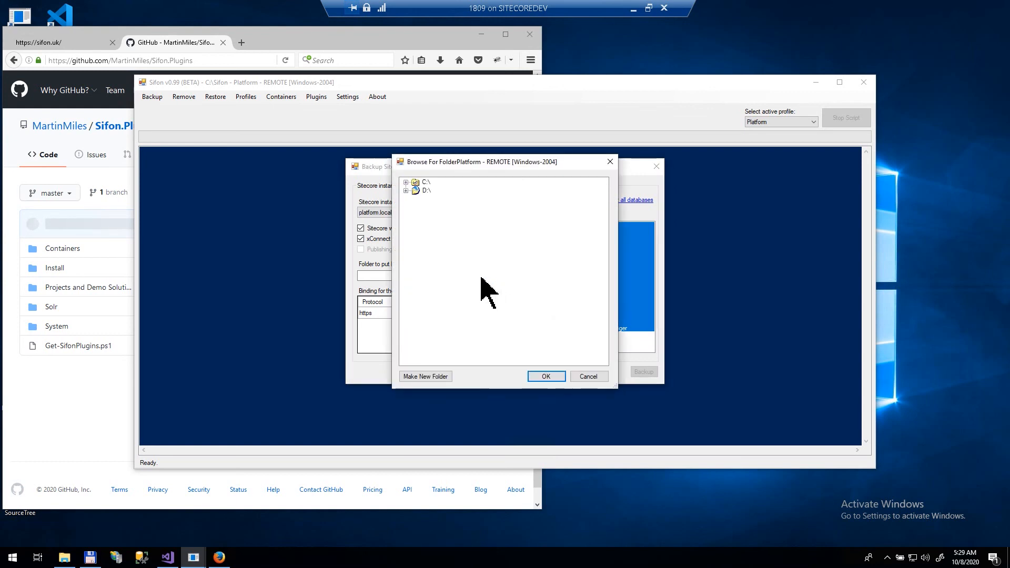
Step: Set C:\Backups as the destination folder and start the platform.local backup
{"action": "left_click", "coordinate": [406, 182]}
{"action": "left_click", "coordinate": [442, 192]}
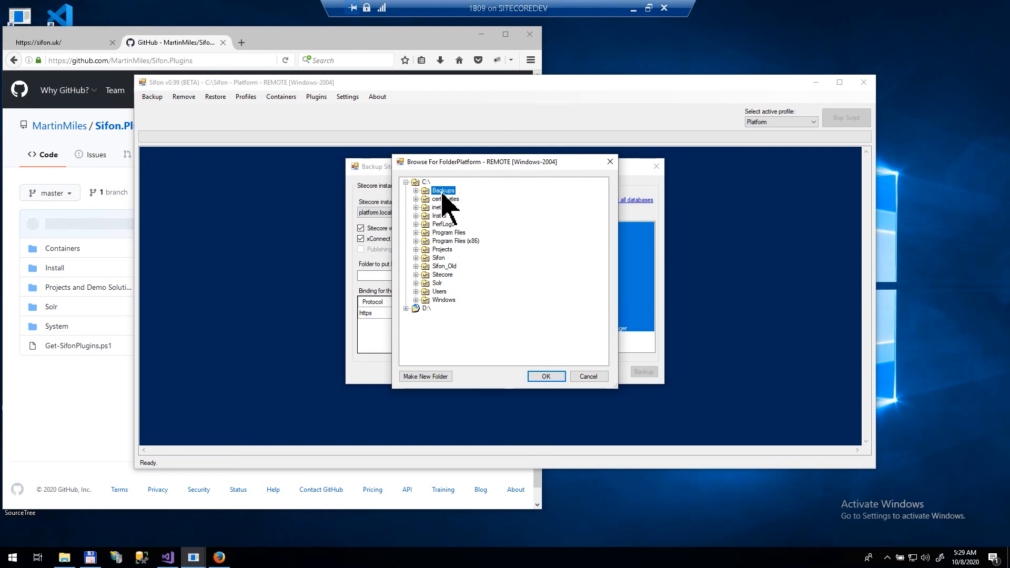
{"action": "left_click", "coordinate": [449, 276]}
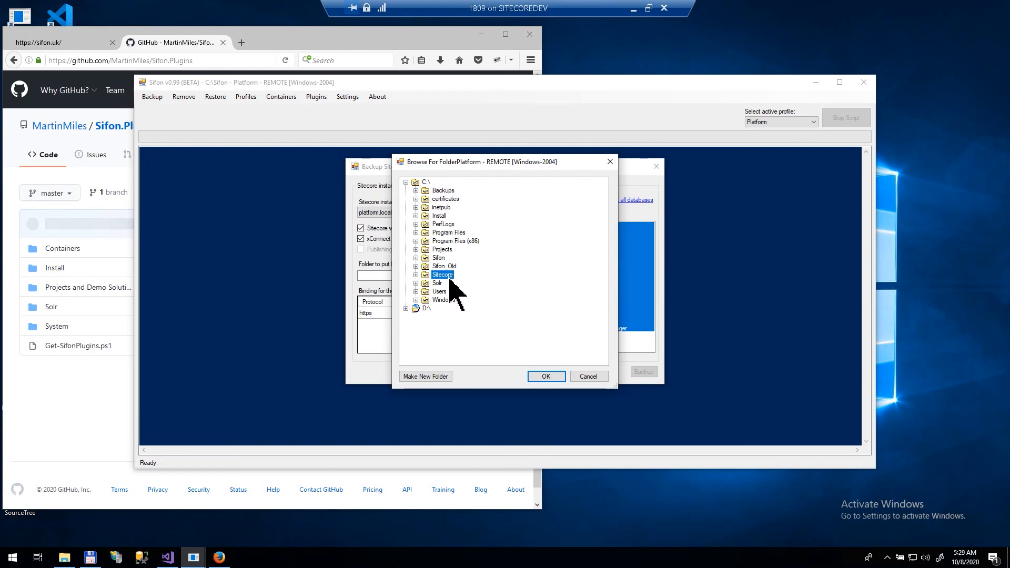
{"action": "left_click", "coordinate": [416, 274]}
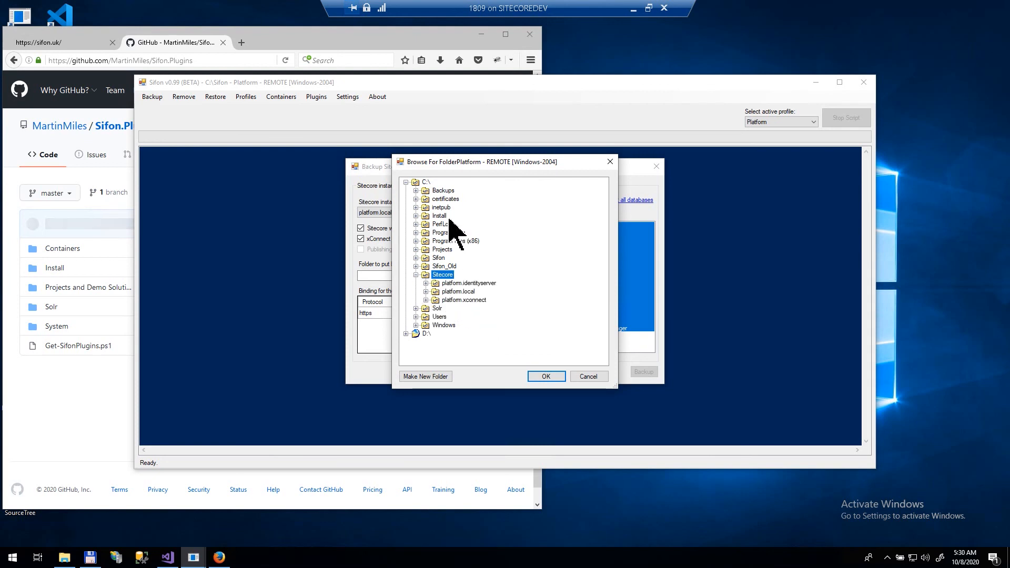
{"action": "left_click", "coordinate": [449, 191]}
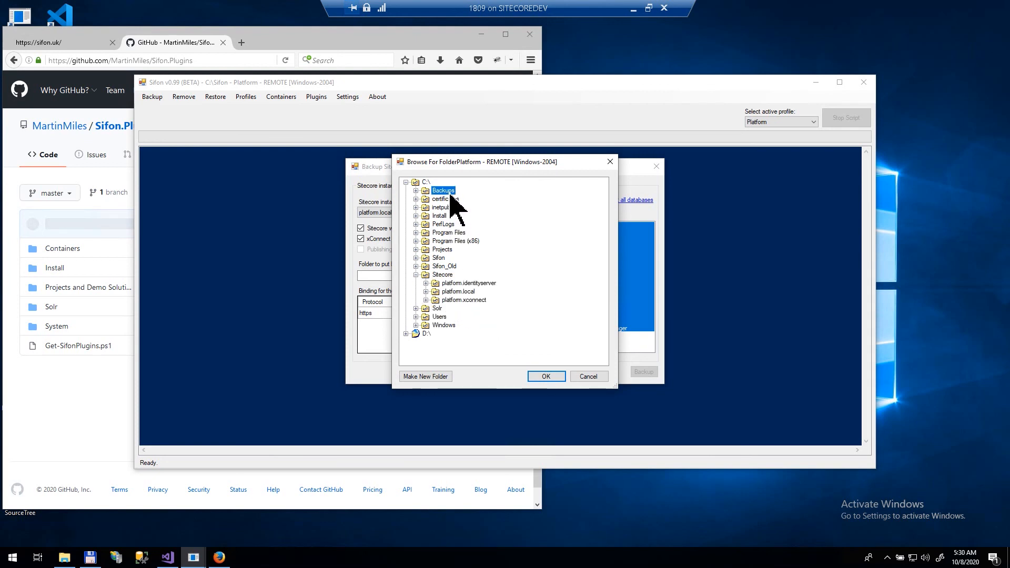
{"action": "left_click", "coordinate": [545, 377]}
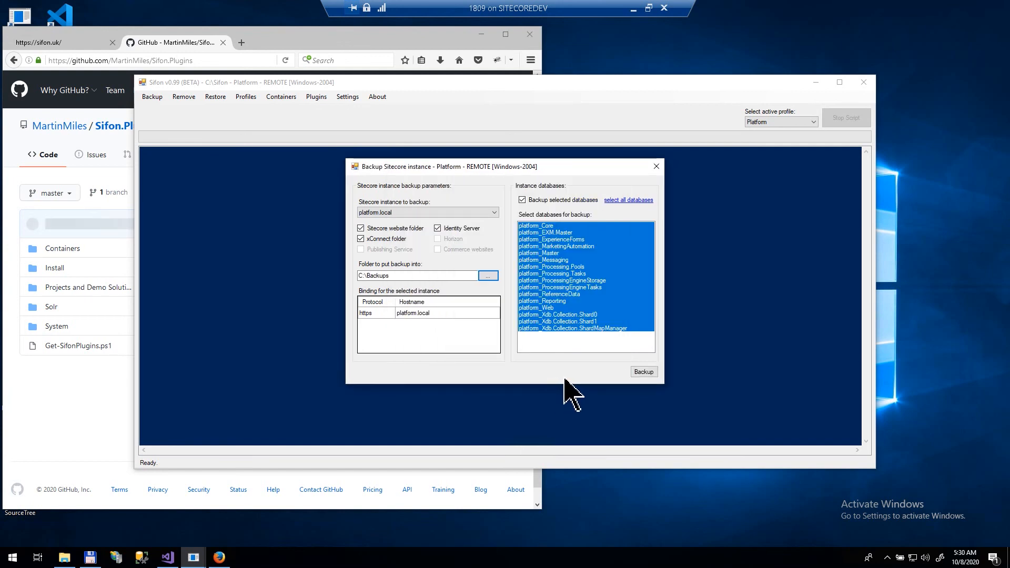
{"action": "left_click", "coordinate": [645, 373]}
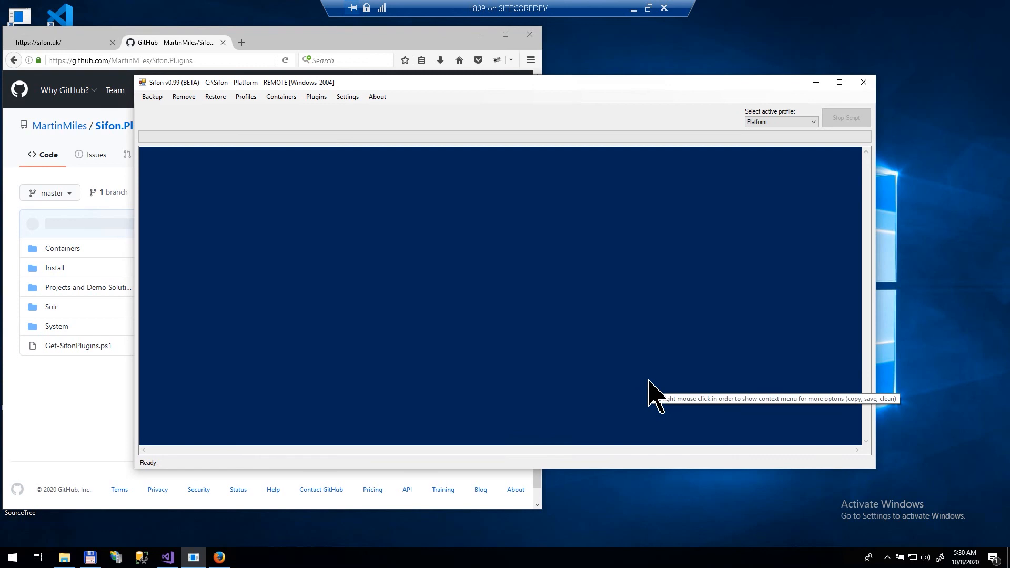